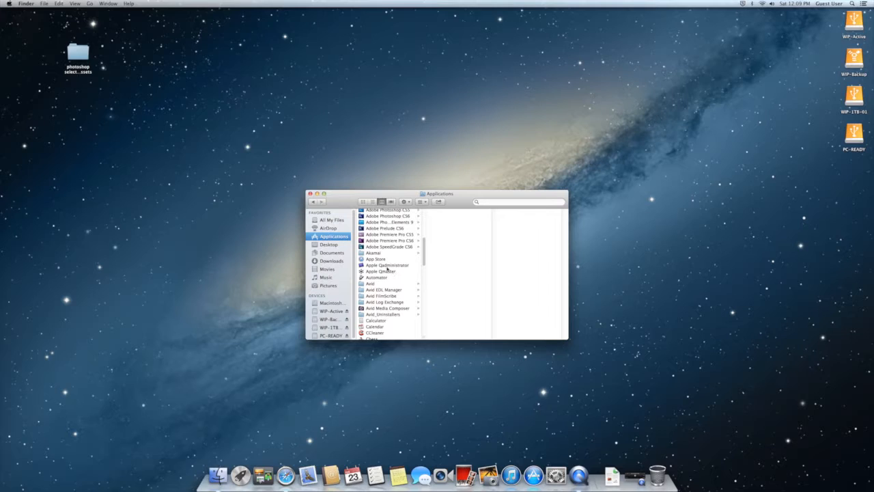
# - Launch Adobe Photoshop CS5 from its folder in Applications
pyautogui.scroll(4, 391, 266)
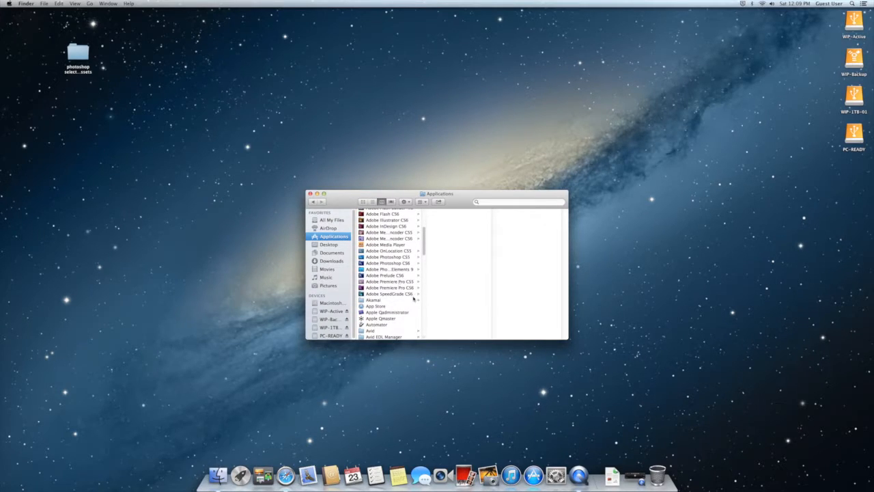
pyautogui.click(400, 258)
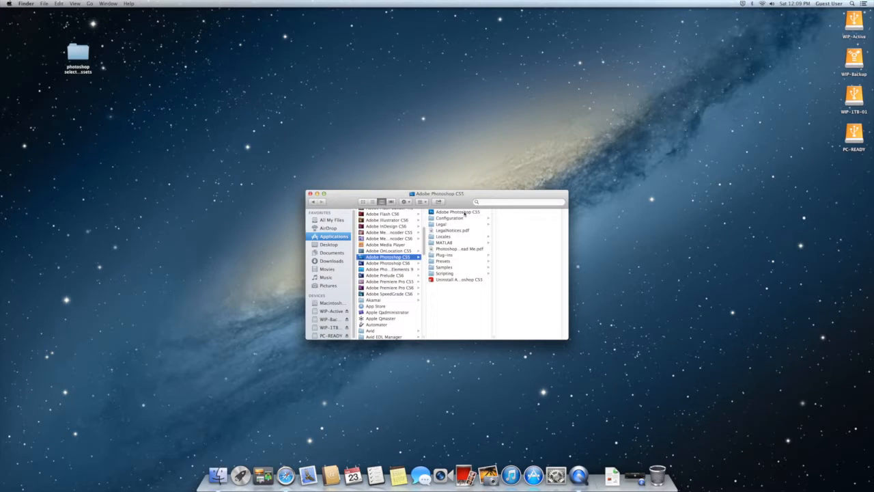
pyautogui.doubleClick(465, 214)
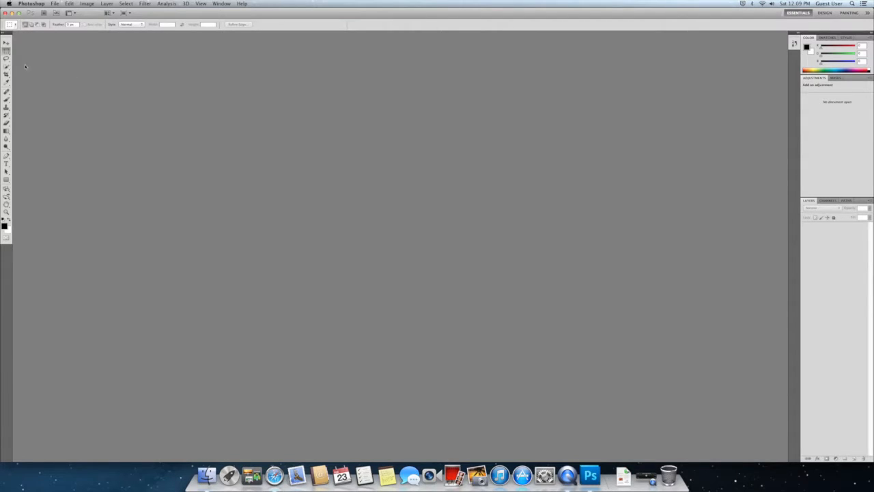
# - Examine the Move, marquee, brush, gradient and Dodge tools with their hidden variants, and return to the Rectangular Marquee tool
pyautogui.click(7, 42)
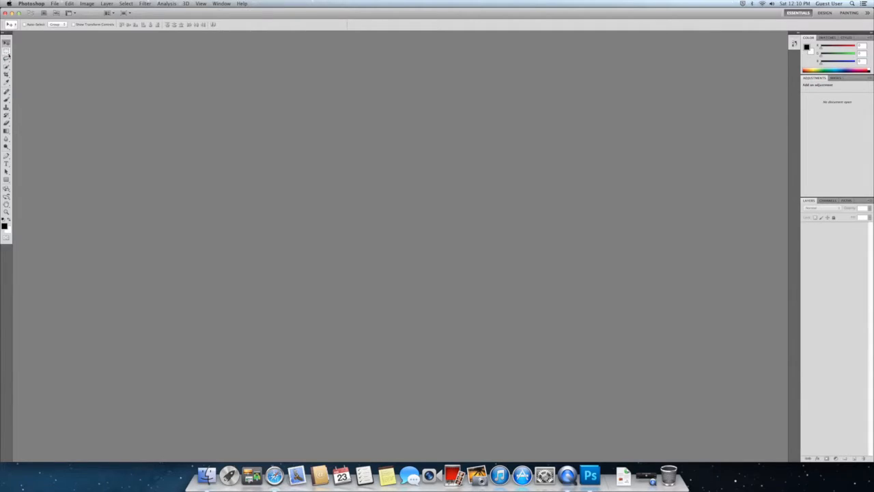
pyautogui.click(6, 51)
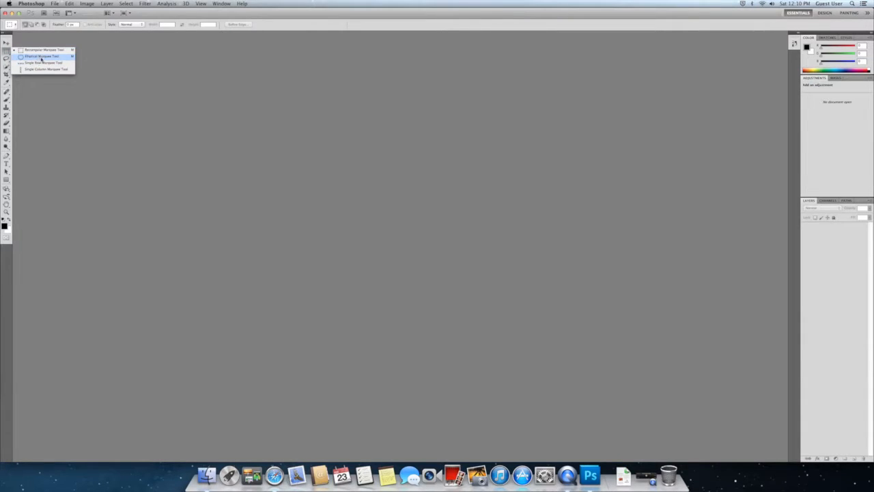
pyautogui.click(6, 51)
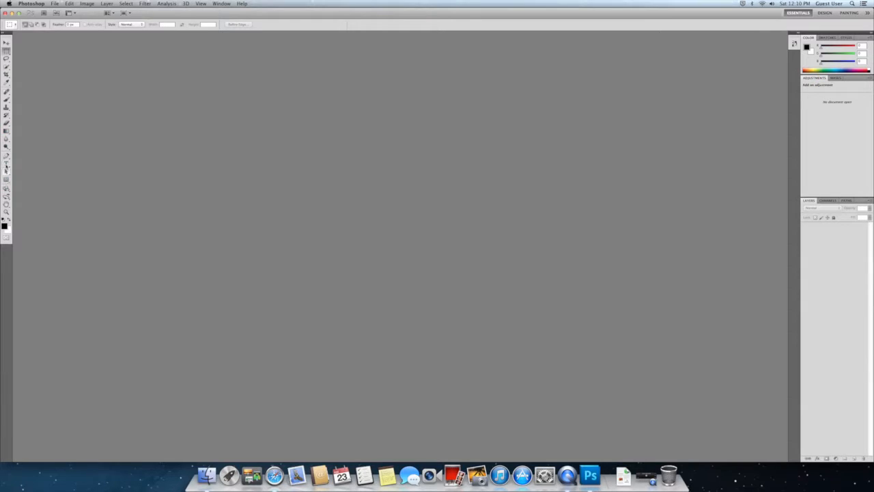
pyautogui.click(6, 100)
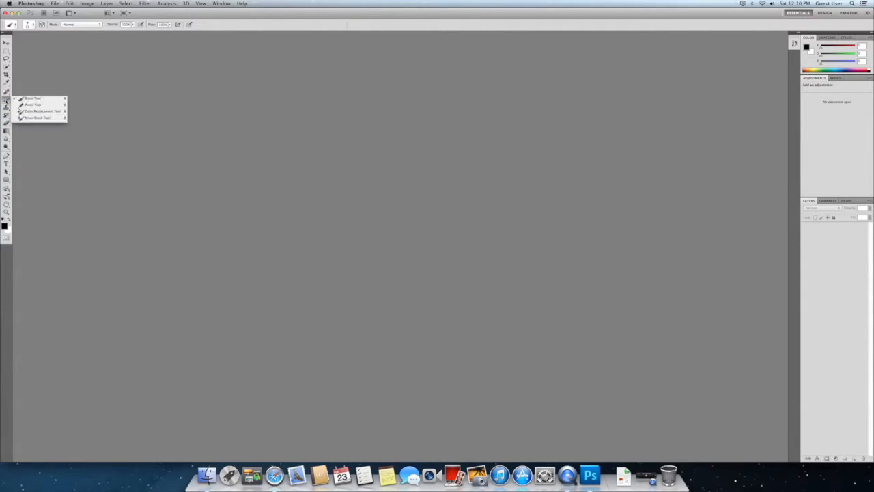
pyautogui.click(7, 100)
pyautogui.click(7, 131)
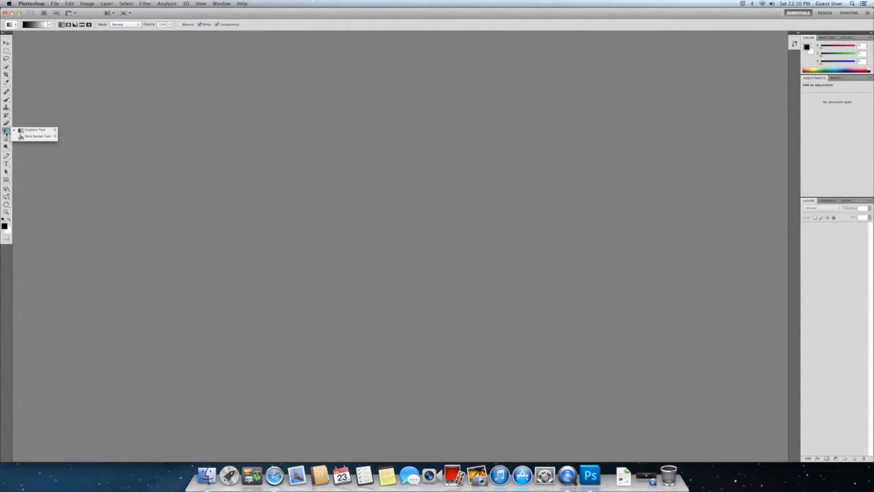
pyautogui.click(6, 146)
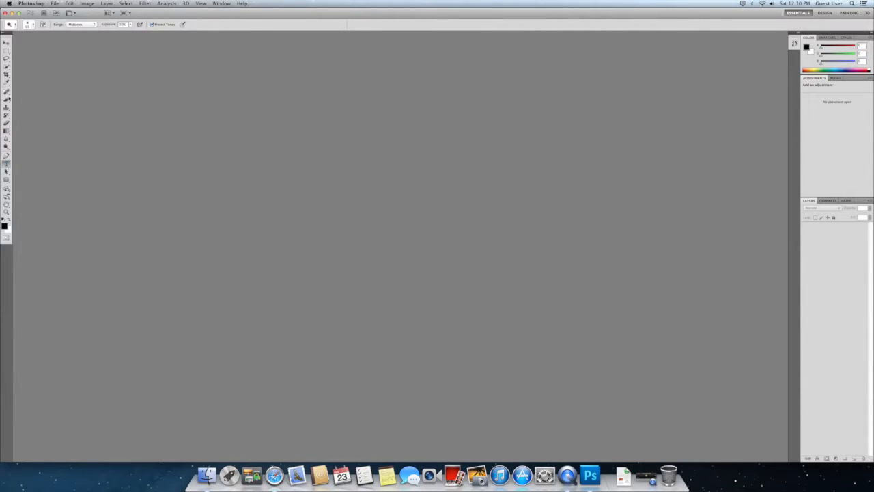
pyautogui.click(6, 50)
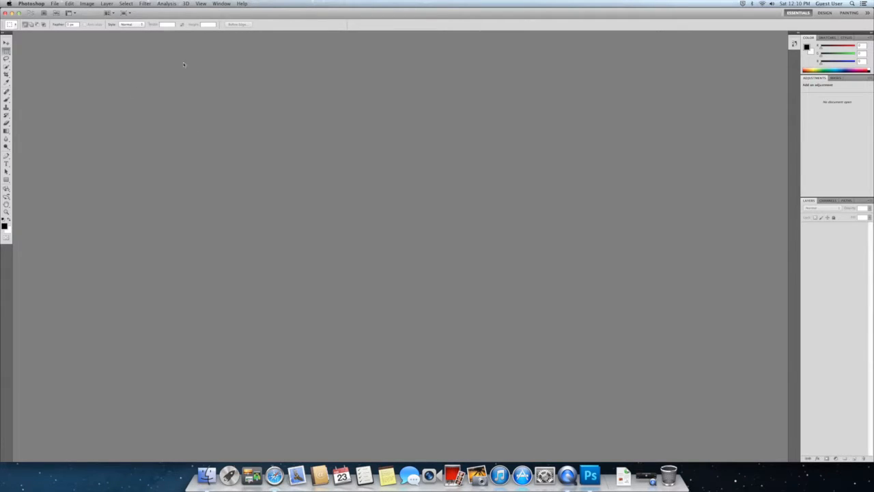
# - Open softball.jpg from the photoshop selection assets folder on the Desktop
pyautogui.click(54, 3)
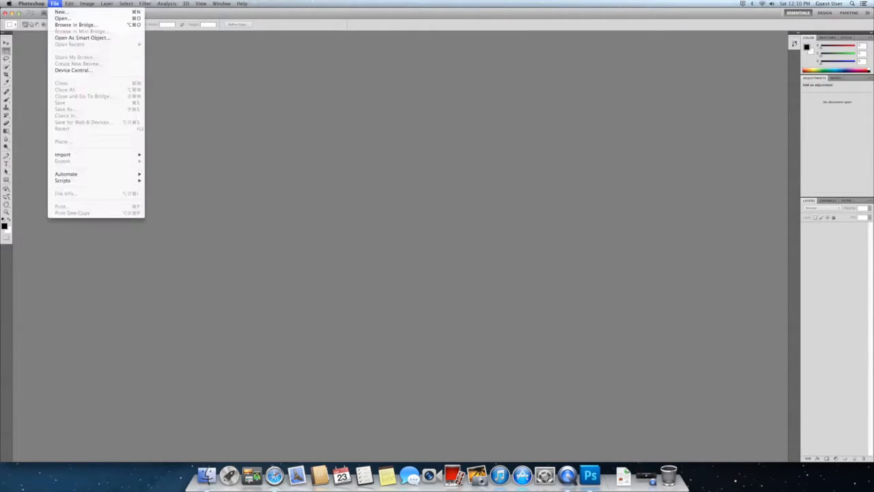
pyautogui.click(62, 18)
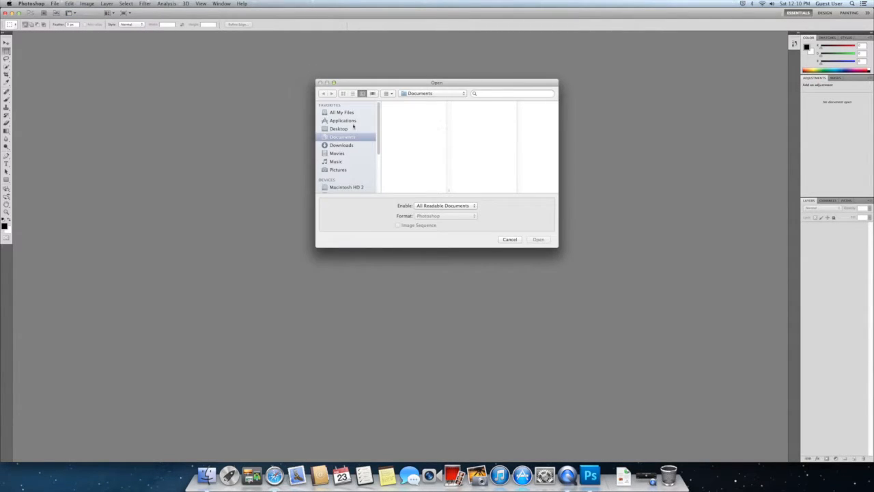
pyautogui.click(355, 122)
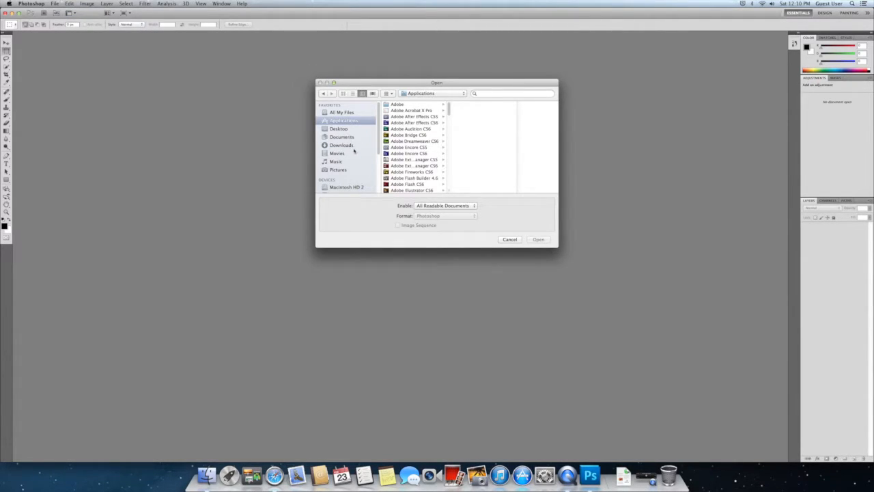
pyautogui.click(347, 128)
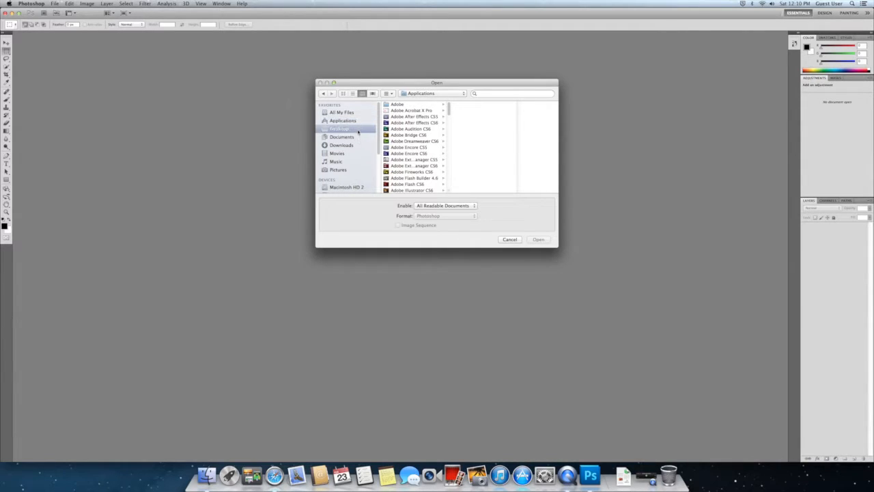
pyautogui.click(410, 106)
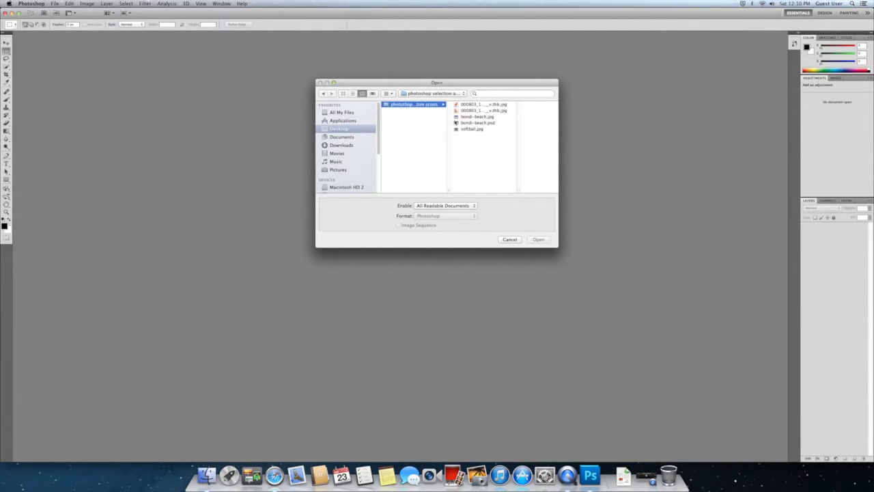
pyautogui.click(471, 129)
pyautogui.click(539, 240)
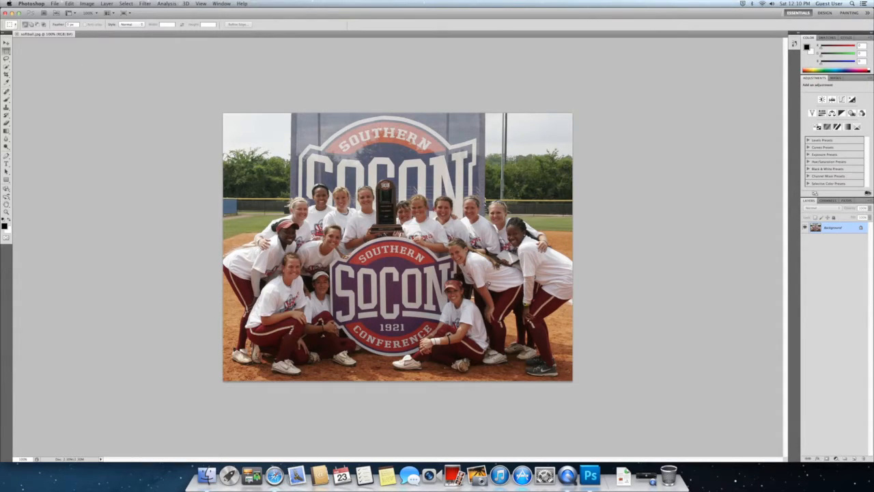
# - Make a large rectangular selection over the middle of the team photo and convert the background into a layer named softballphoto
pyautogui.moveTo(284, 135); pyautogui.dragTo(509, 353)
pyautogui.doubleClick(861, 229)
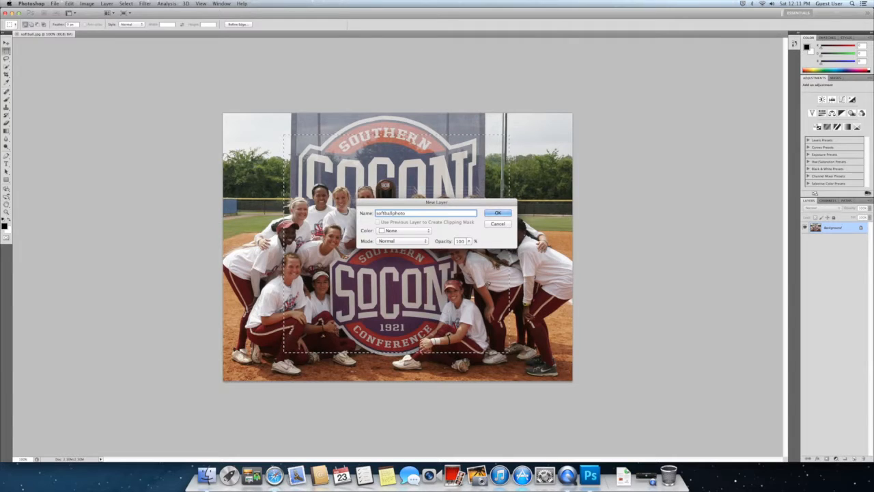
pyautogui.press('Return')
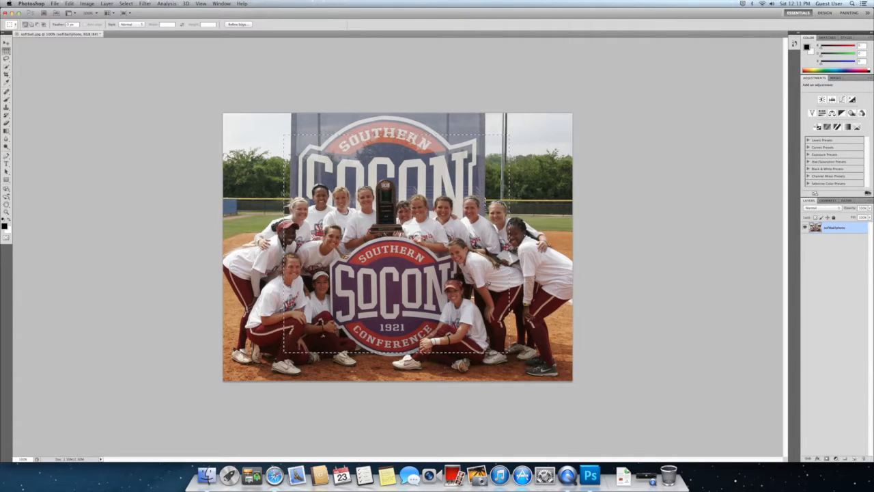
# - Try deleting the selected middle area of the softballphoto layer, undo the deletion and deselect
pyautogui.press('Delete')
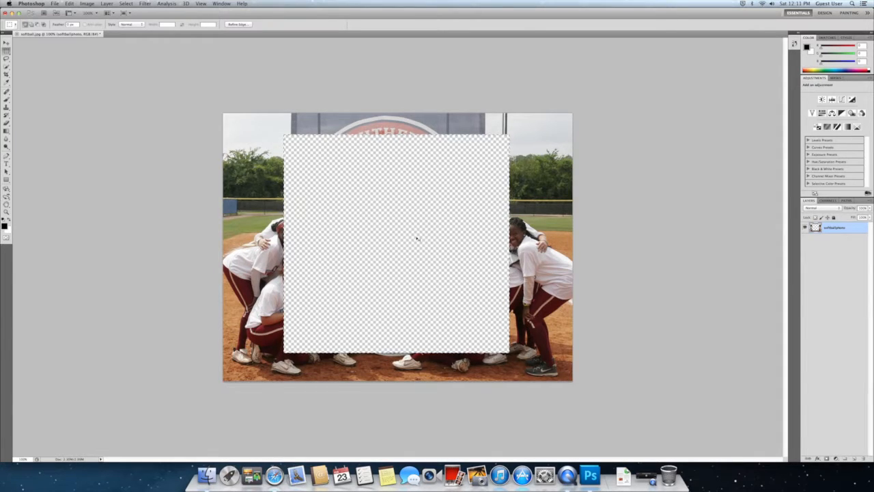
pyautogui.press('super+z')
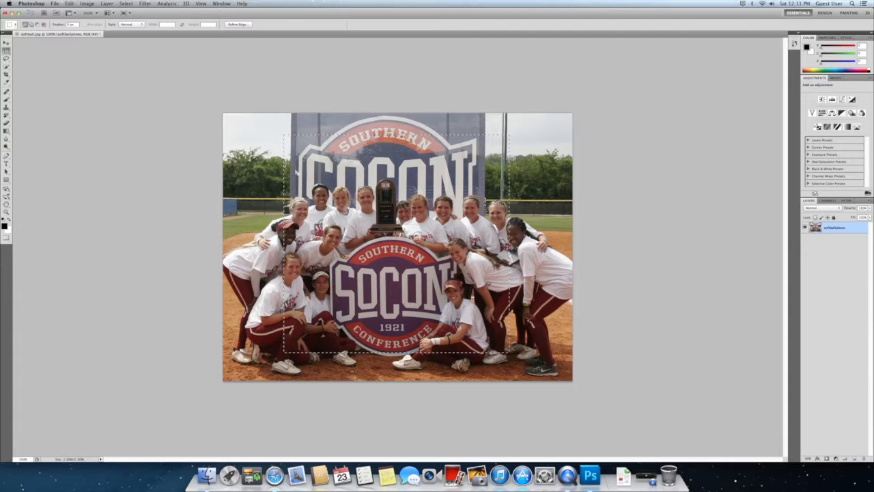
pyautogui.press('super+d')
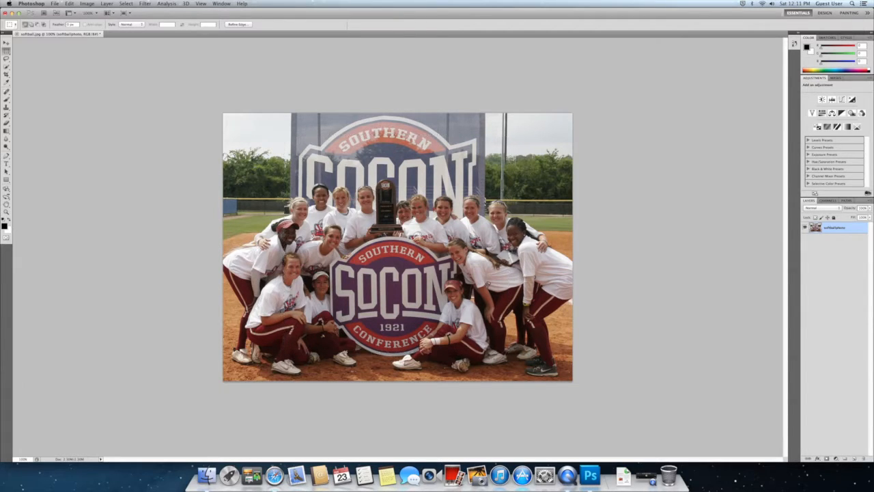
# - Delete a rectangular block of pixels around the letter H of SOUTHERN on the round front sign
pyautogui.press('super+equal')
pyautogui.press('super+equal')
pyautogui.press('super+equal')
pyautogui.press('super+equal')
pyautogui.press('super+equal')
pyautogui.press('super+equal')
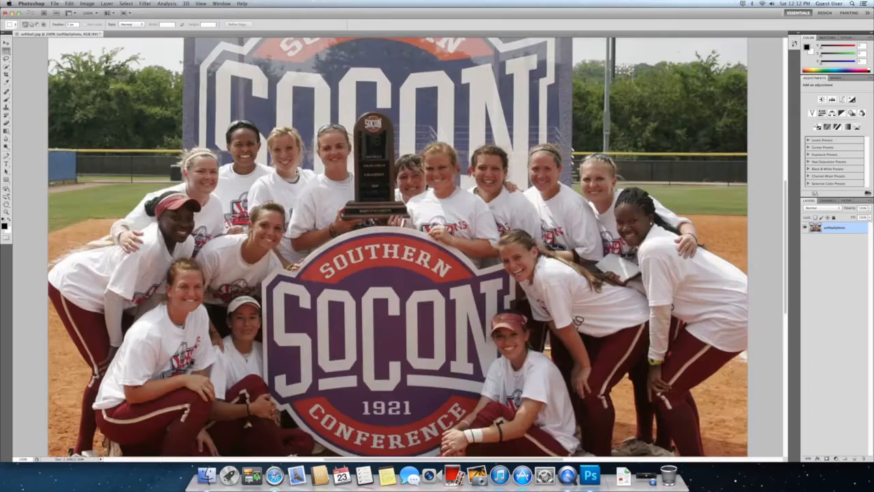
pyautogui.press('super+equal')
pyautogui.press('super+equal')
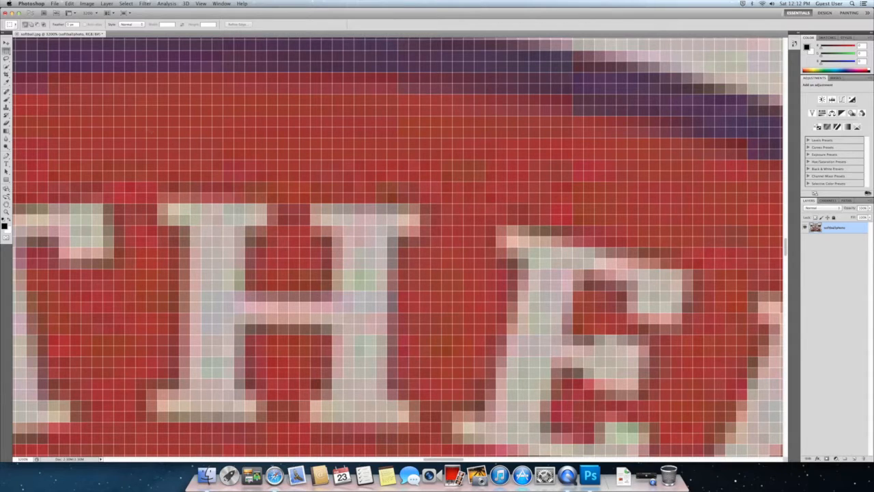
pyautogui.moveTo(376, 302); pyautogui.dragTo(387, 312)
pyautogui.moveTo(444, 346); pyautogui.dragTo(446, 349)
pyautogui.press('Delete')
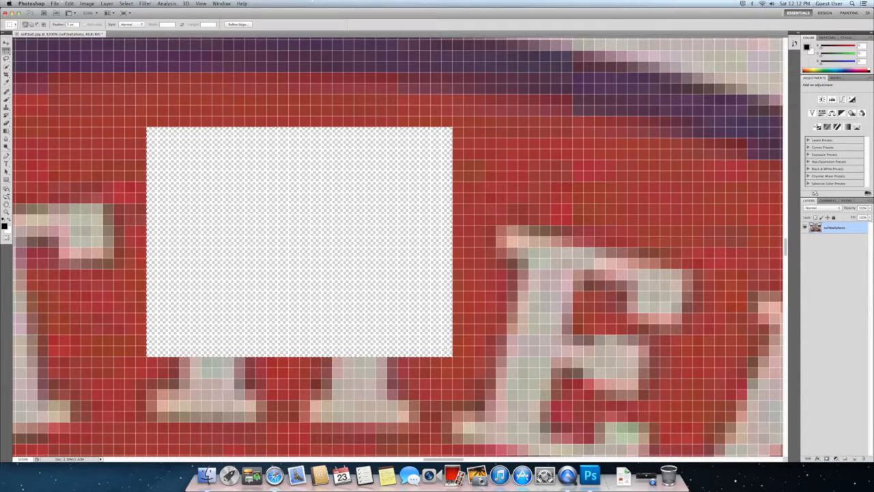
# - Undo the pixel block deletion, clear the selection and return the photo to 100% zoom
pyautogui.press('super+z')
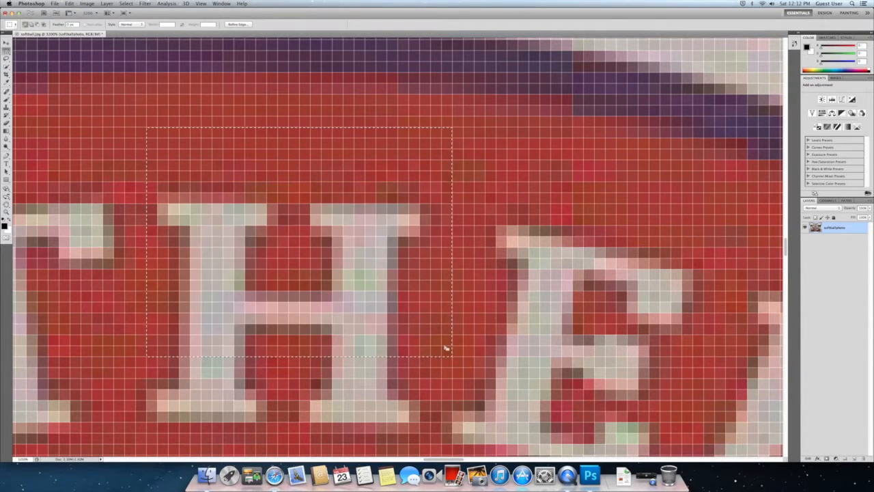
pyautogui.press('super+1')
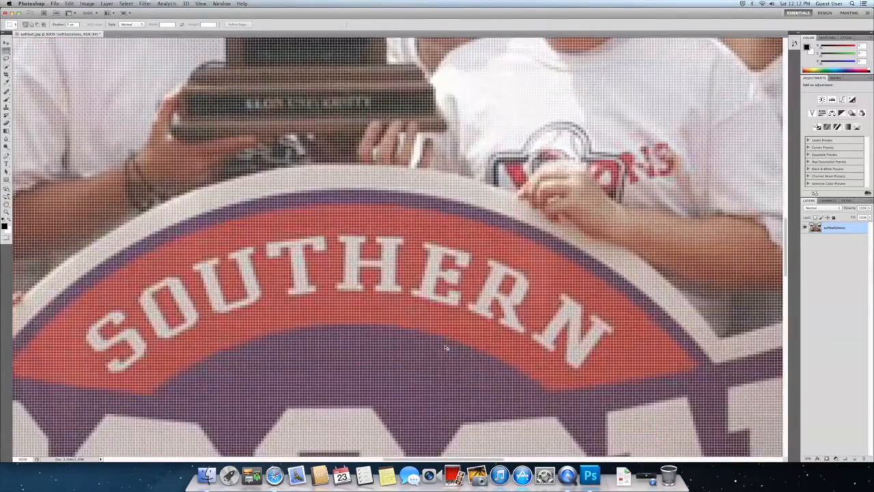
pyautogui.press('super+minus')
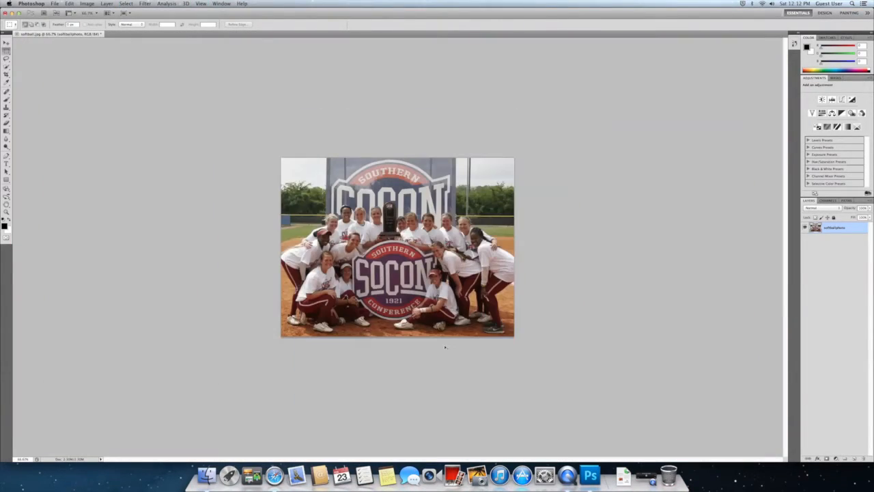
pyautogui.press('super+plus')
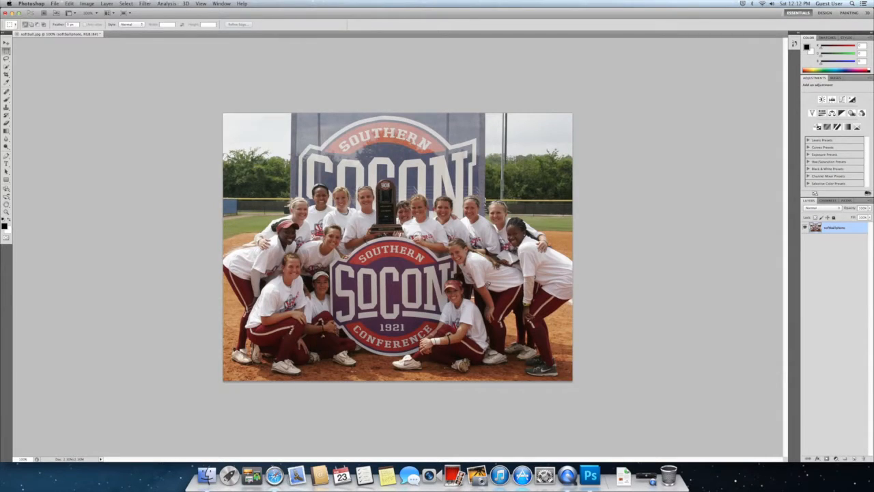
# - Copy a rectangular area around the SOCON lettering of the front sign onto a new layer and move it up over the players
pyautogui.moveTo(331, 256); pyautogui.dragTo(454, 325)
pyautogui.press('super+v')
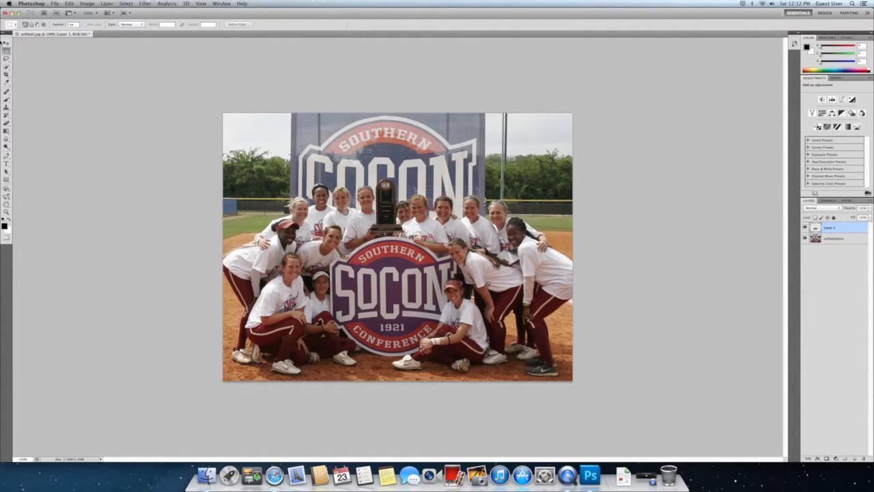
pyautogui.click(6, 43)
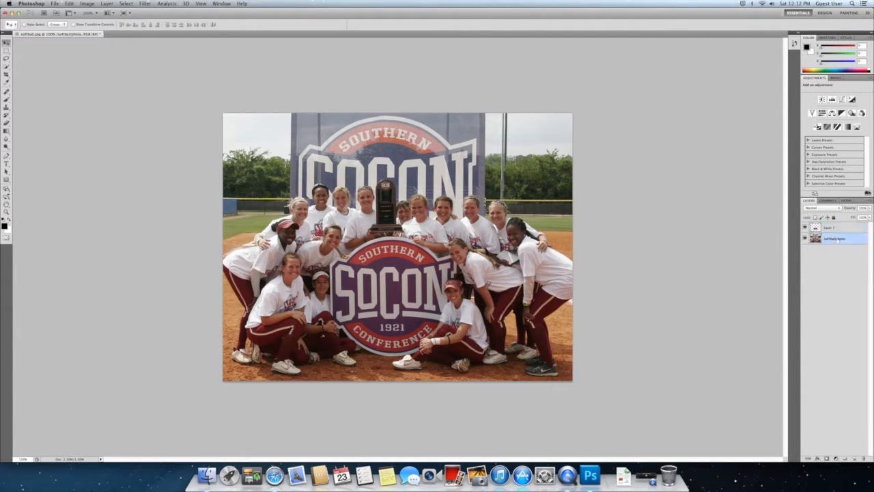
pyautogui.moveTo(417, 293); pyautogui.dragTo(414, 223)
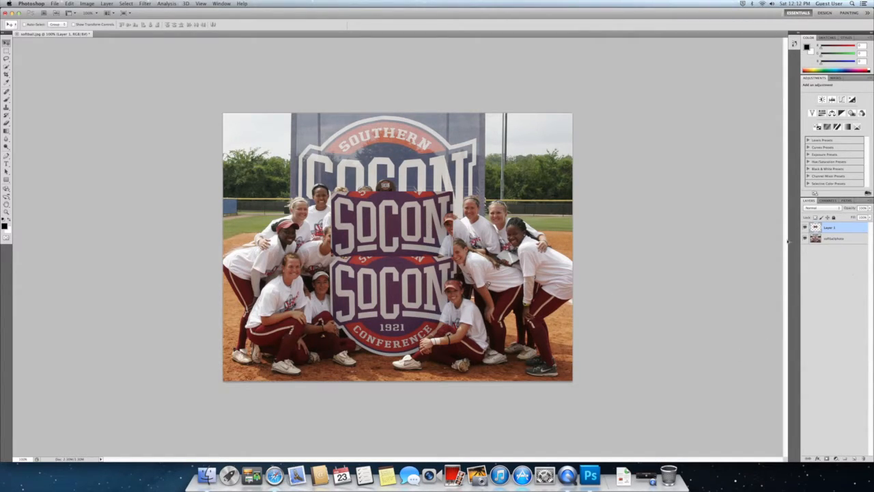
# - Move the copied SOCON piece back over the original sign and merge it down into the softballphoto layer
pyautogui.moveTo(413, 235); pyautogui.dragTo(416, 301)
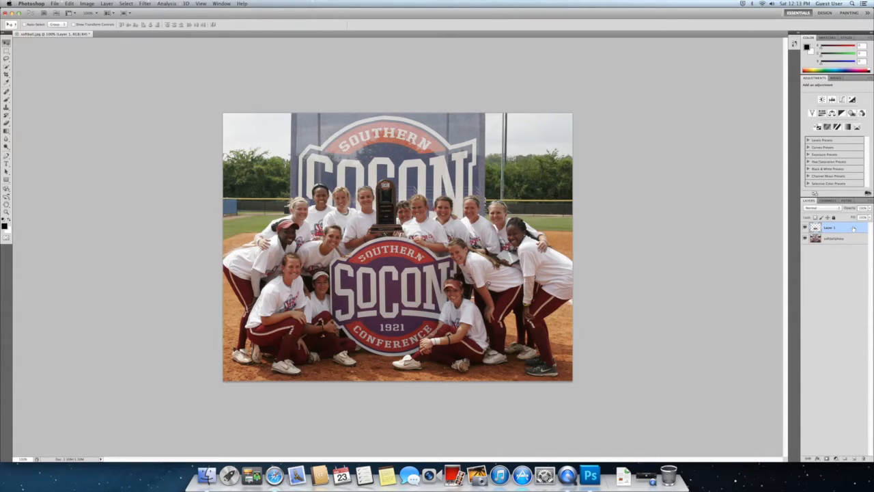
pyautogui.press('super+e')
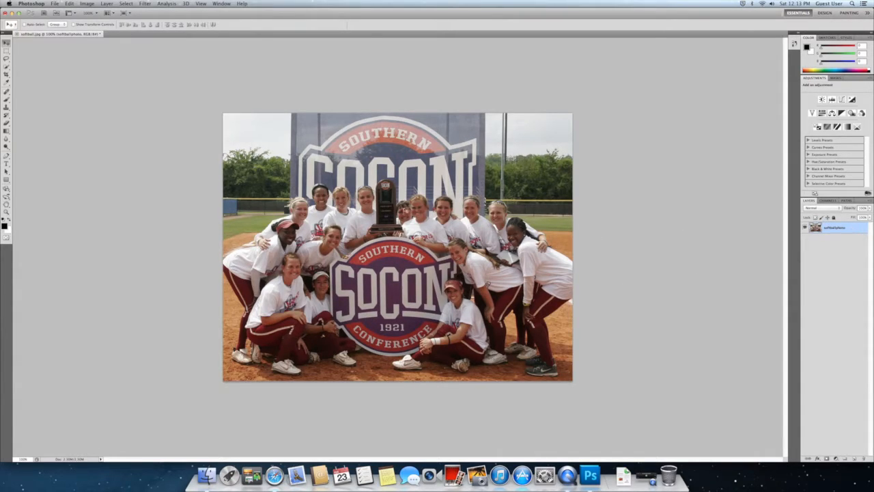
# - Draw a large elliptical selection over the middle of the team photo with the Elliptical Marquee tool, replacing a first attempt, and activate the Move tool
pyautogui.click(7, 51)
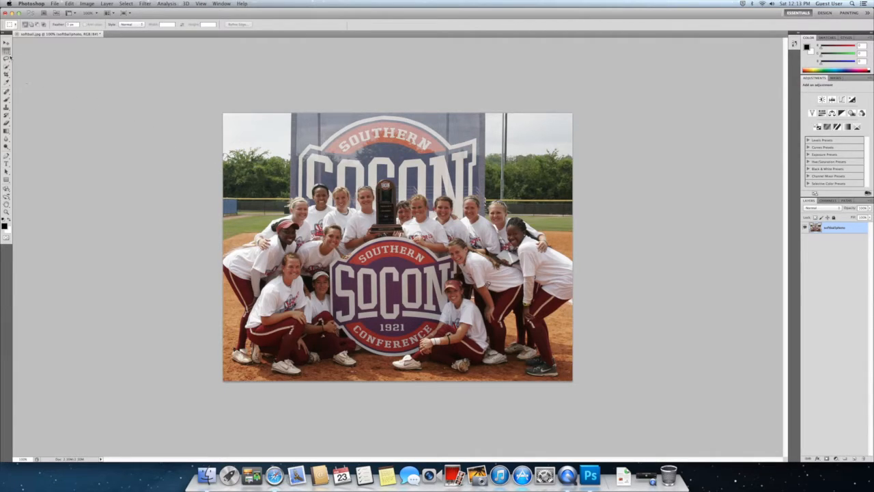
pyautogui.moveTo(7, 52); pyautogui.dragTo(23, 57)
pyautogui.moveTo(266, 137); pyautogui.dragTo(515, 349)
pyautogui.press('super+d')
pyautogui.moveTo(502, 363); pyautogui.dragTo(272, 134)
pyautogui.press('v')
pyautogui.moveTo(464, 167)
pyautogui.mouseDown()
pyautogui.moveTo(472, 169)
pyautogui.moveTo(453, 168)
pyautogui.moveTo(467, 170)
pyautogui.mouseUp()
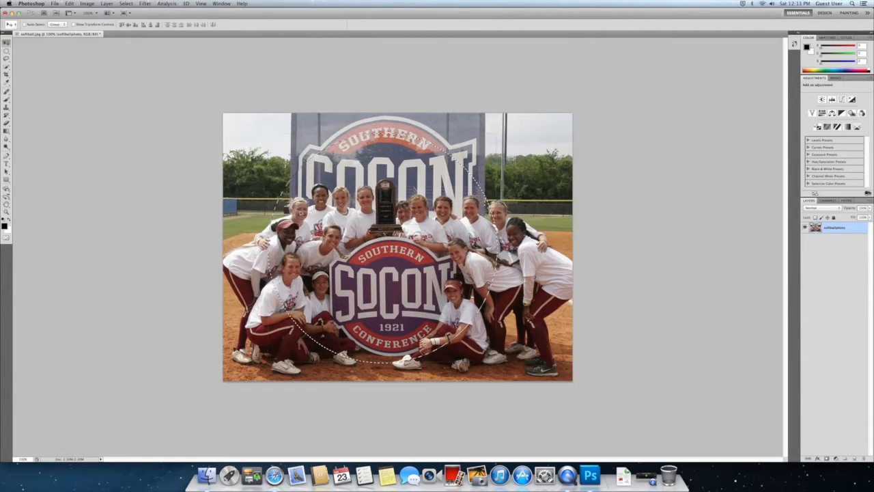
# - Clear the large ellipse, make a smaller elliptical selection around the trophy and the players beside it, and activate the Move tool
pyautogui.press('super+d')
pyautogui.press('super+z')
pyautogui.press('super+d')
pyautogui.moveTo(7, 50); pyautogui.dragTo(17, 58)
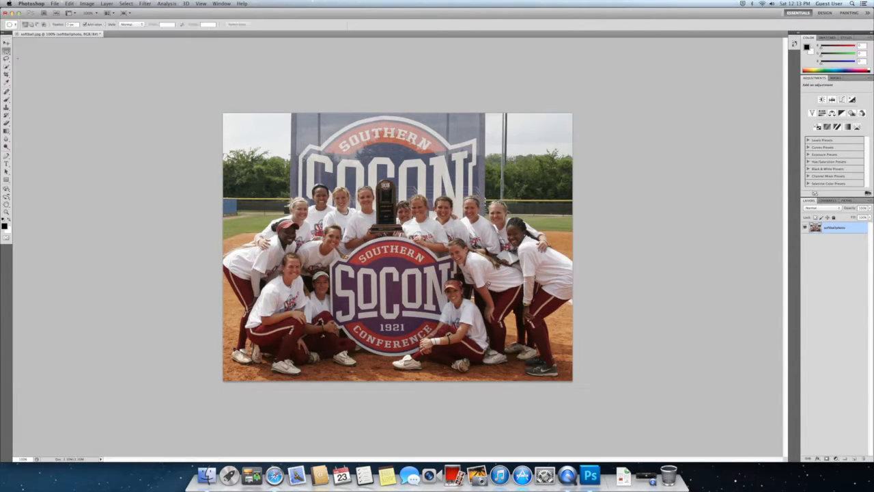
pyautogui.press('super+shift+d')
pyautogui.press('v')
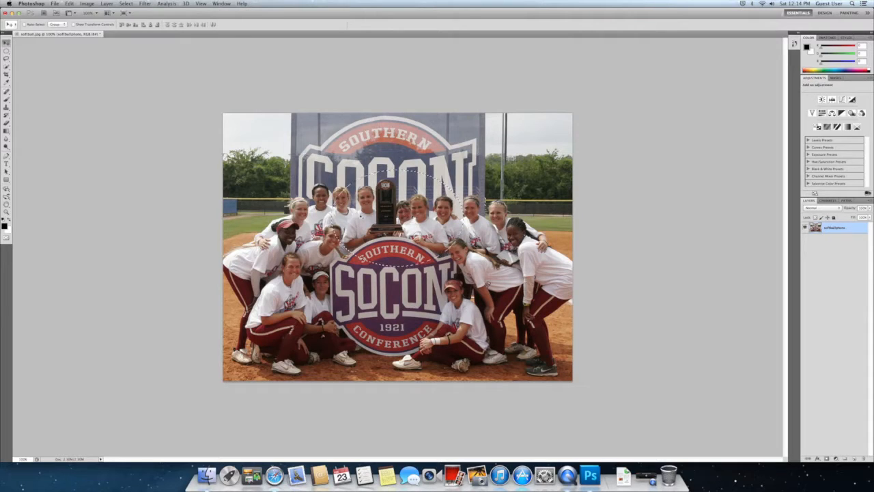
# - Try moving the selected pixels around the trophy slightly to the left, step back to undo the move, and clear the selection
pyautogui.moveTo(371, 204); pyautogui.dragTo(383, 225)
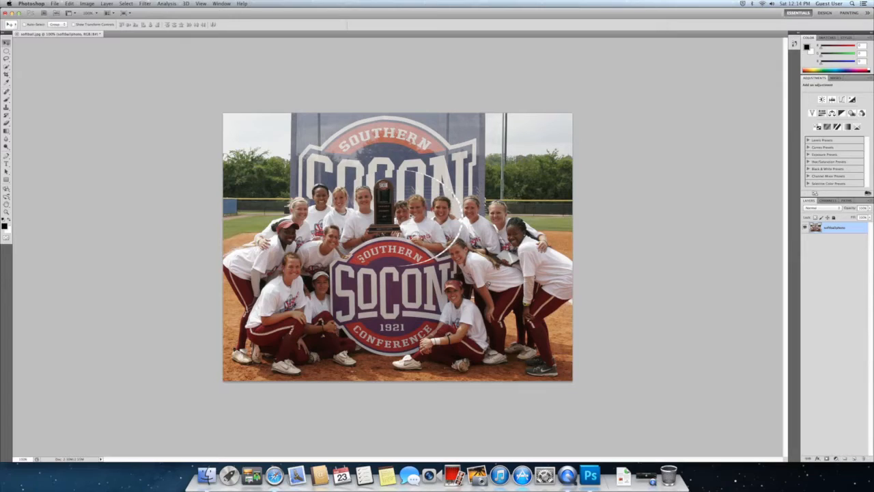
pyautogui.click(69, 4)
pyautogui.press('alt+super+z')
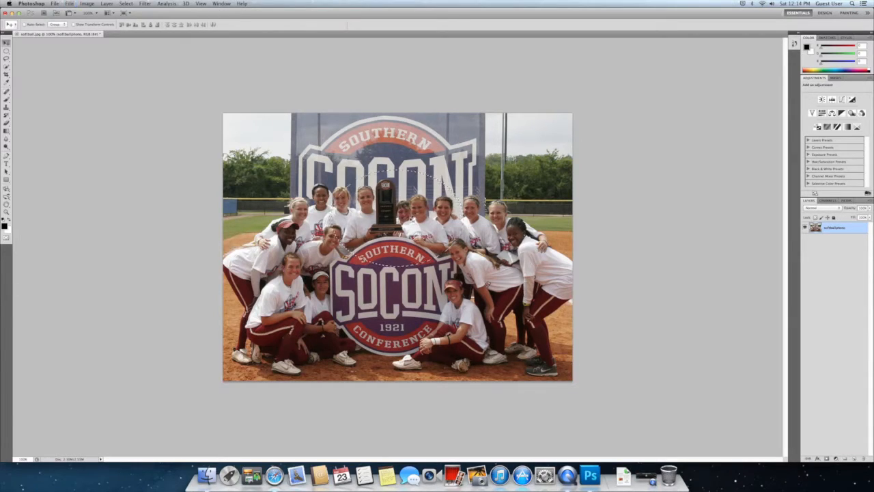
pyautogui.press('super+d')
# - Draw a wide rectangular selection with the Rectangular Marquee tool across the lower part of the photo, covering the front players' legs
pyautogui.moveTo(6, 51); pyautogui.dragTo(24, 51)
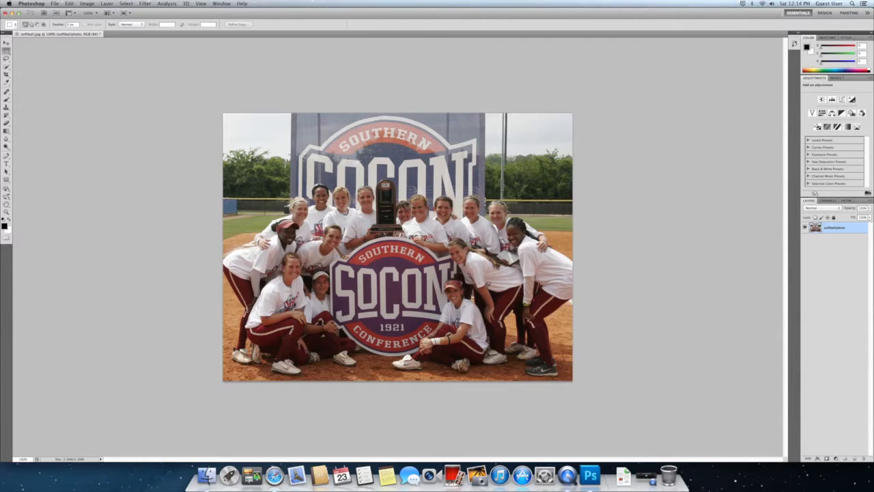
pyautogui.moveTo(246, 306); pyautogui.dragTo(362, 348)
pyautogui.moveTo(244, 305); pyautogui.dragTo(539, 368)
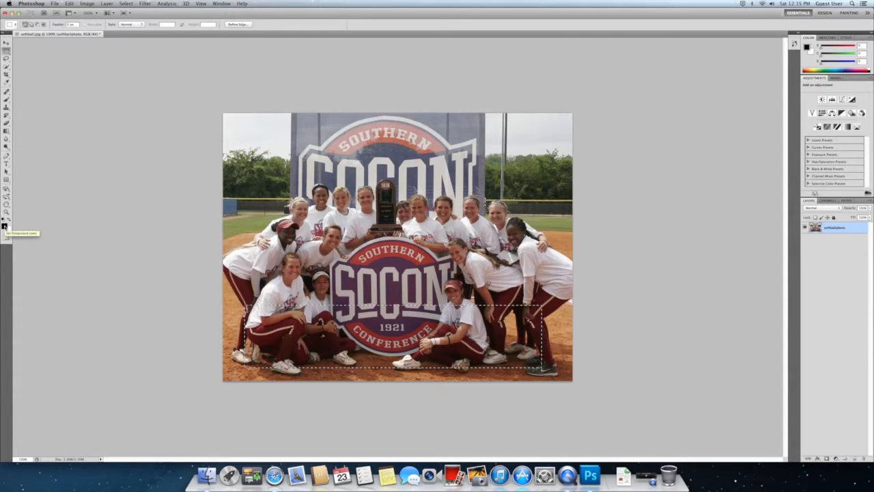
# - Set the foreground color to the medium blue 6972e2
pyautogui.click(4, 227)
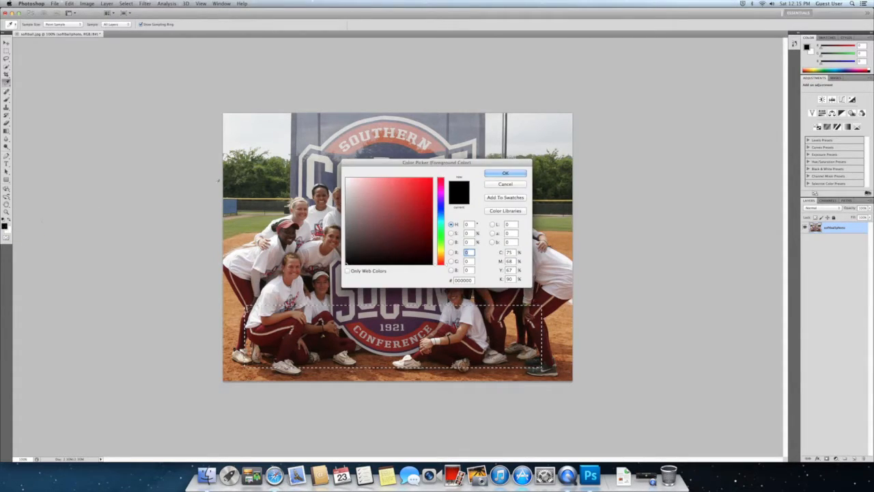
pyautogui.moveTo(377, 166); pyautogui.dragTo(240, 123)
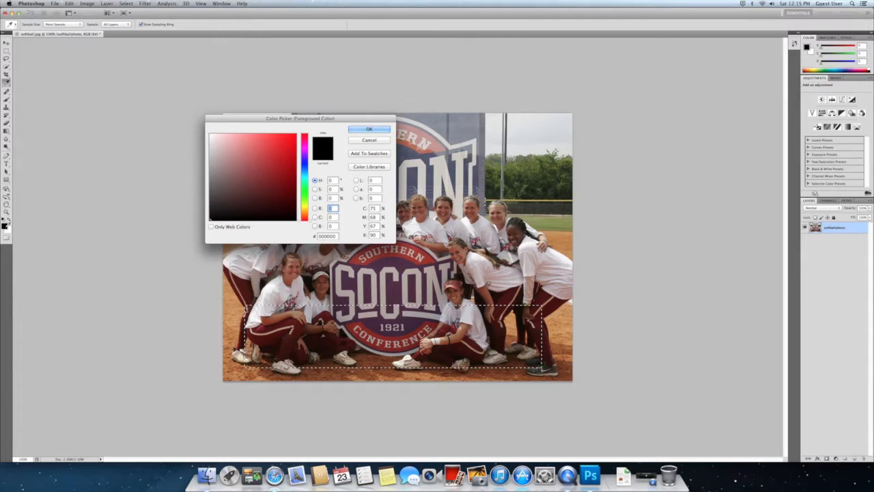
pyautogui.click(278, 140)
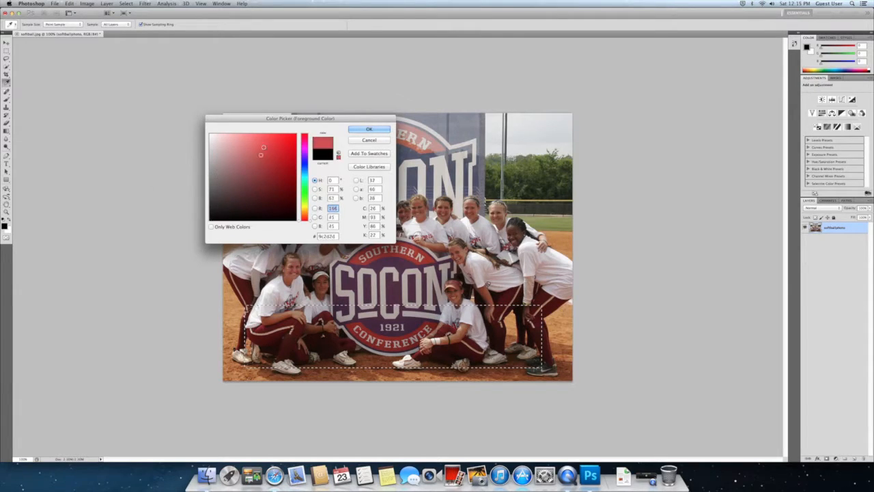
pyautogui.moveTo(305, 197)
pyautogui.mouseDown()
pyautogui.moveTo(305, 170)
pyautogui.moveTo(255, 143)
pyautogui.mouseUp()
pyautogui.click(286, 165)
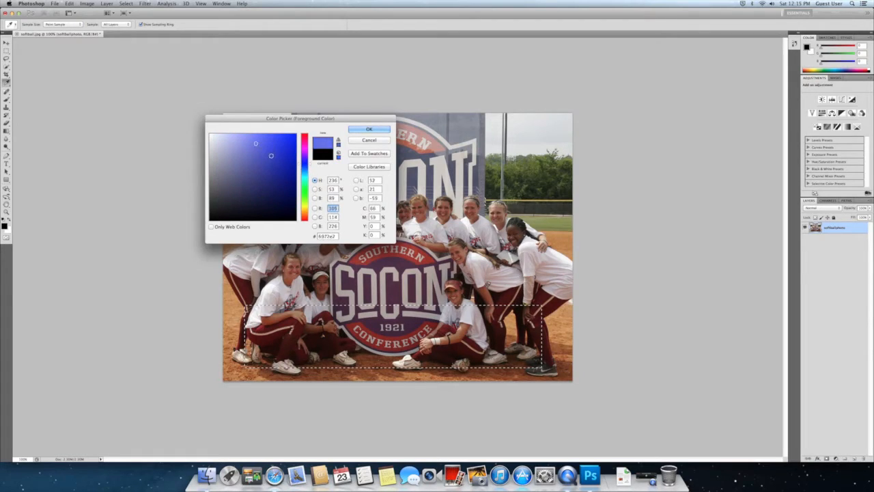
pyautogui.click(369, 129)
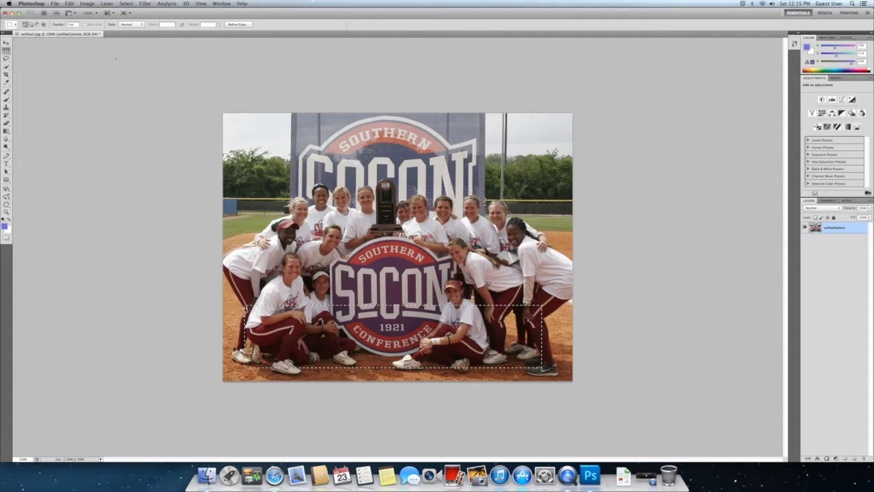
# - Try filling the rectangular selection directly on the softballphoto layer with the Foreground Color in Normal mode at 100% opacity, and undo the fill
pyautogui.click(70, 4)
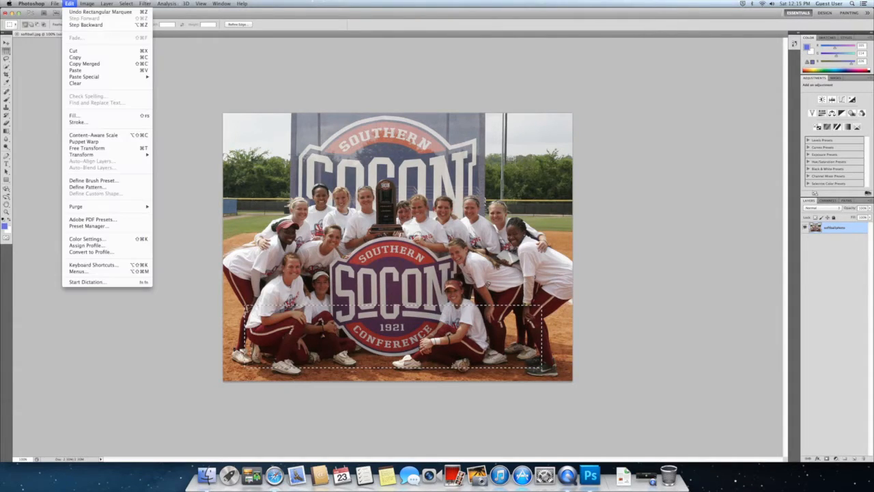
pyautogui.click(77, 116)
pyautogui.moveTo(424, 184); pyautogui.dragTo(207, 127)
pyautogui.click(214, 144)
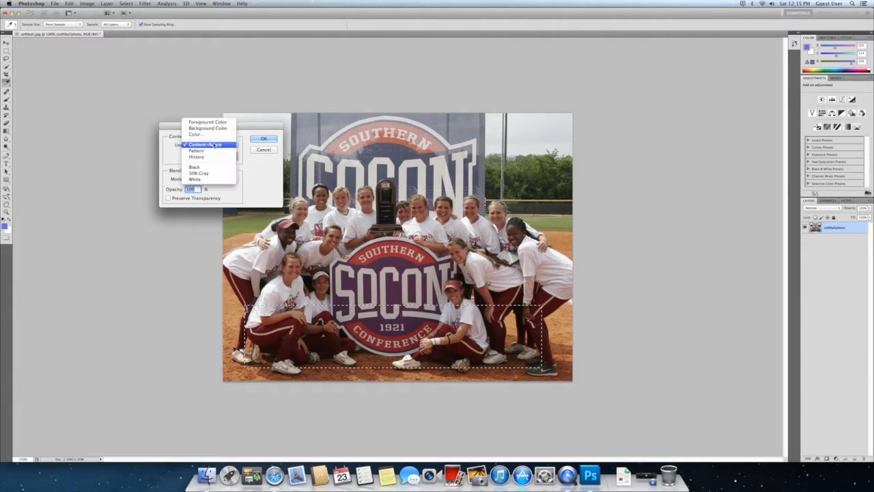
pyautogui.click(211, 123)
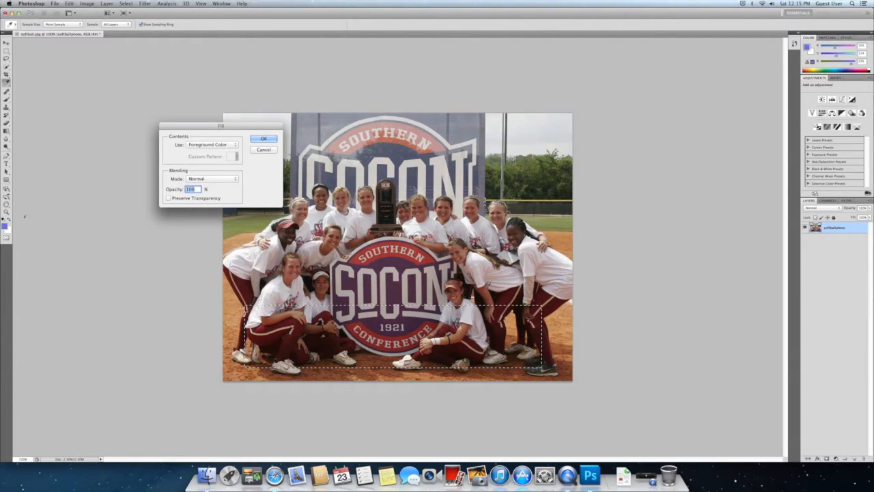
pyautogui.click(263, 139)
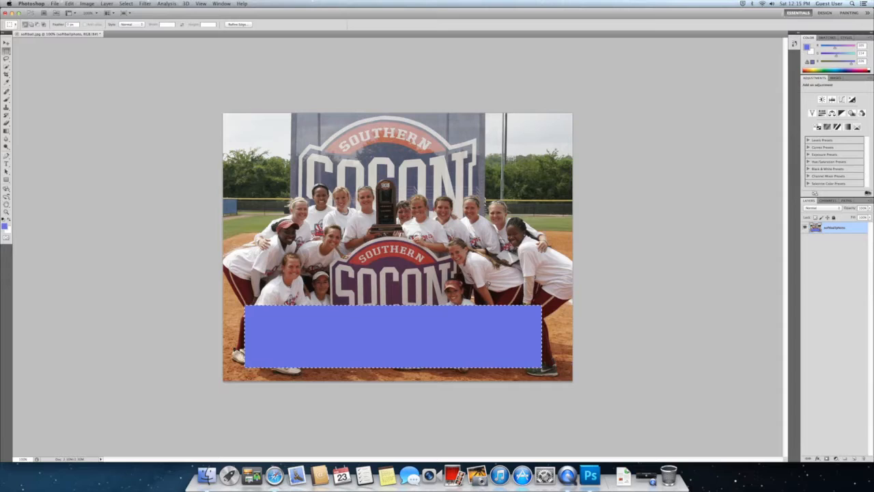
pyautogui.press('v')
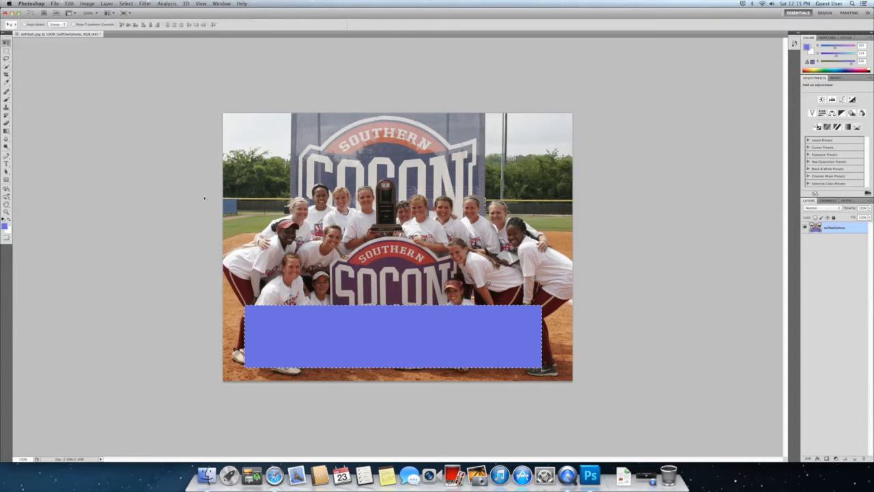
pyautogui.press('super+d')
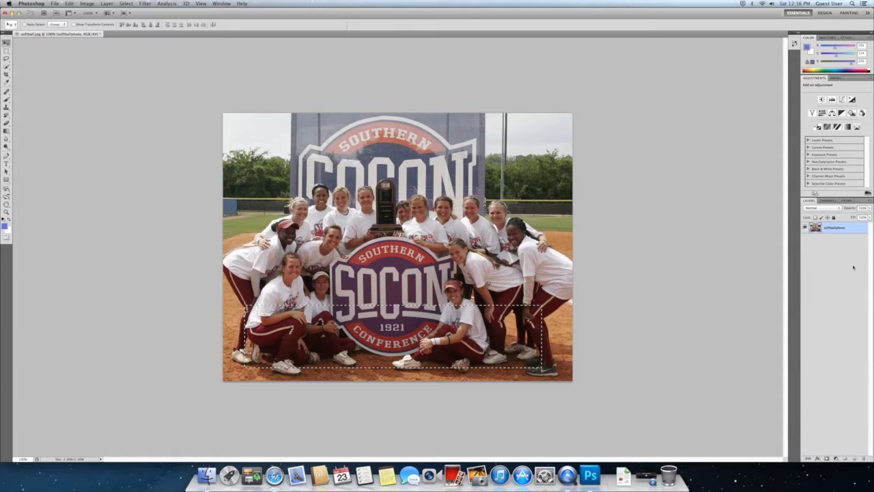
# - Add a new empty layer above softballphoto and make it the active layer
pyautogui.click(854, 459)
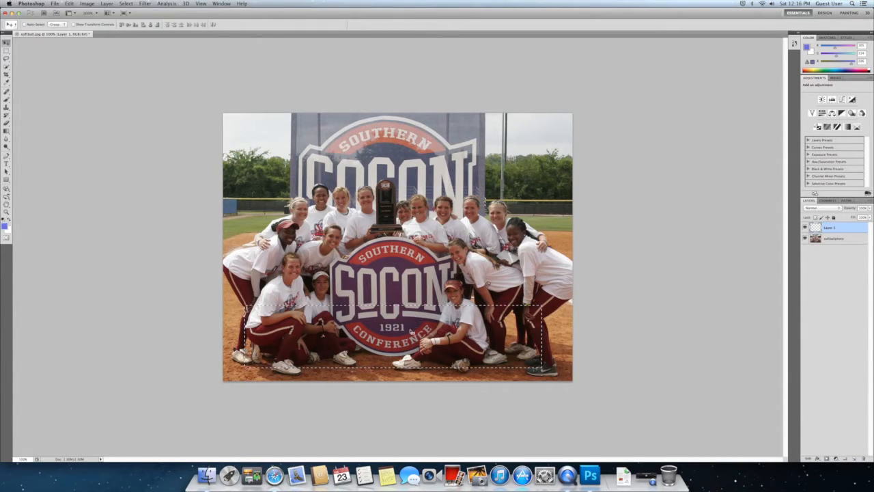
pyautogui.doubleClick(855, 229)
pyautogui.press('Escape')
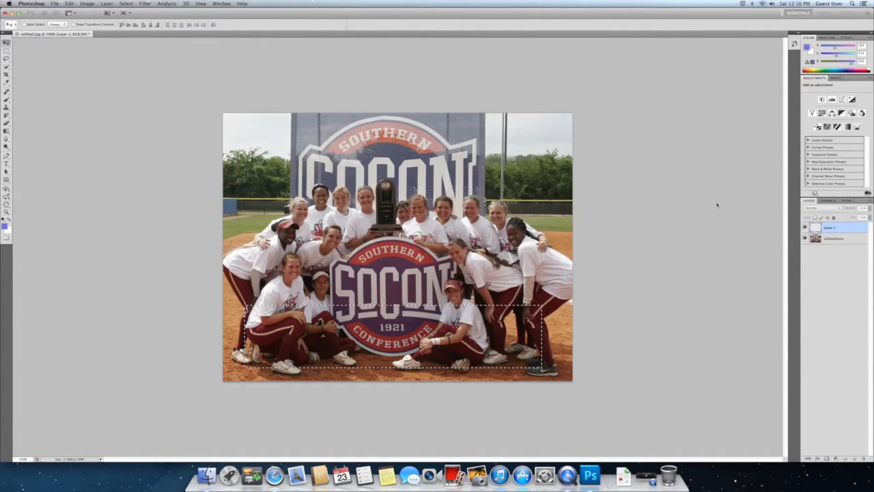
pyautogui.click(854, 240)
pyautogui.click(852, 230)
# - Fill the rectangular selection on the new layer with the Foreground Color in Normal mode at 100% opacity, and clear the selection
pyautogui.click(70, 4)
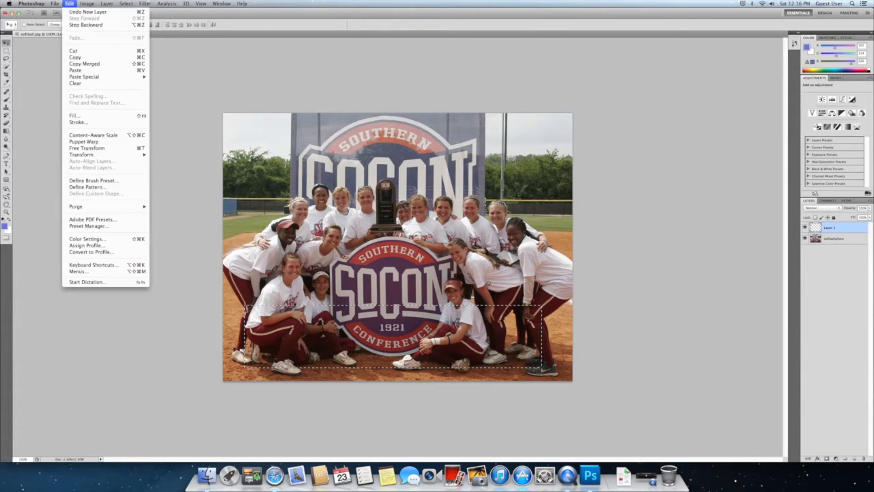
pyautogui.click(75, 116)
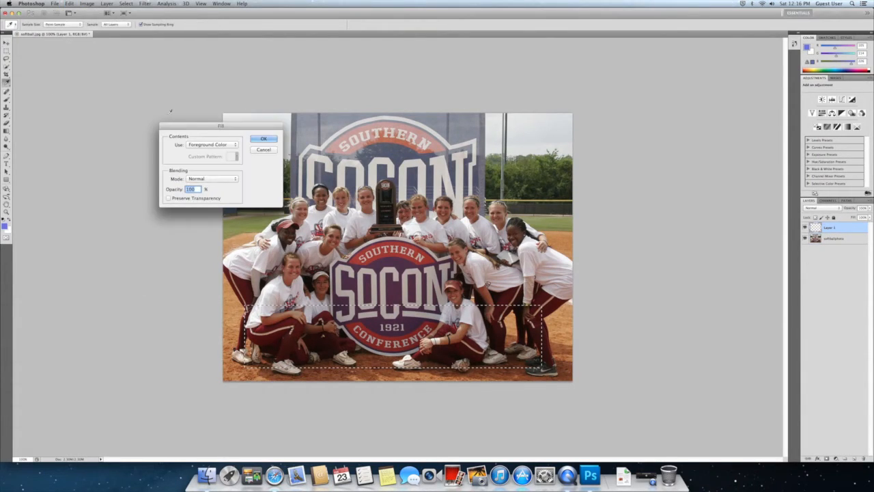
pyautogui.click(263, 140)
pyautogui.press('v')
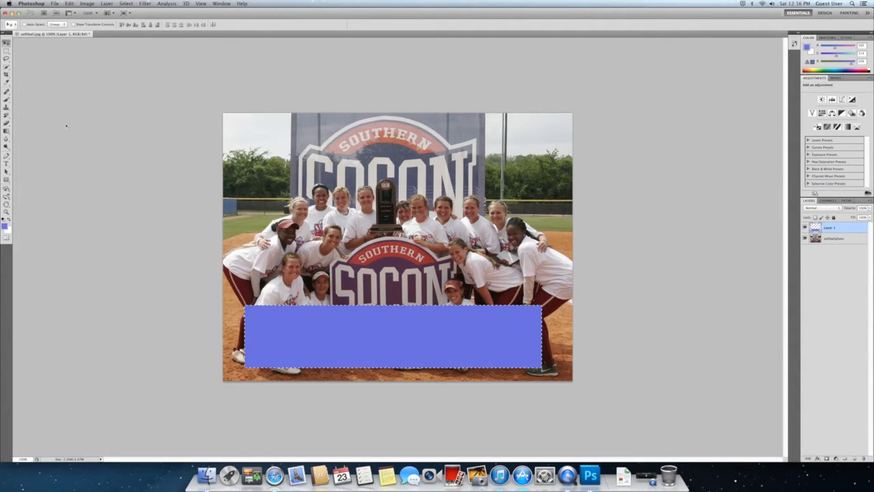
pyautogui.press('super+d')
# - Shift the blue rectangle slightly right and down with the Move tool, and switch its layer's visibility off and on again
pyautogui.moveTo(388, 328)
pyautogui.mouseDown()
pyautogui.moveTo(367, 262)
pyautogui.moveTo(397, 313)
pyautogui.moveTo(376, 252)
pyautogui.moveTo(392, 343)
pyautogui.moveTo(383, 316)
pyautogui.moveTo(369, 312)
pyautogui.moveTo(362, 318)
pyautogui.moveTo(373, 333)
pyautogui.mouseUp()
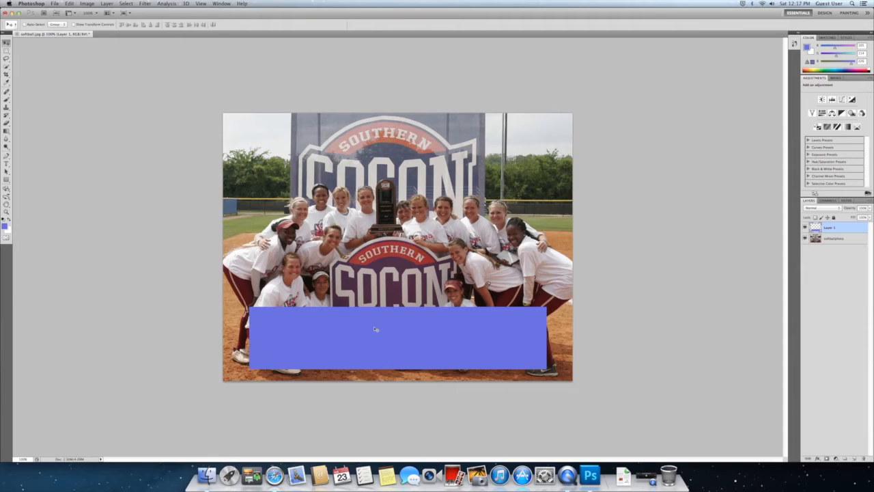
pyautogui.click(805, 228)
pyautogui.click(805, 229)
# - Narrow the blue rectangle from both sides with Free Transform to about 64% of its width, centering it under the front sign
pyautogui.press('super+t')
pyautogui.moveTo(250, 338); pyautogui.dragTo(319, 337)
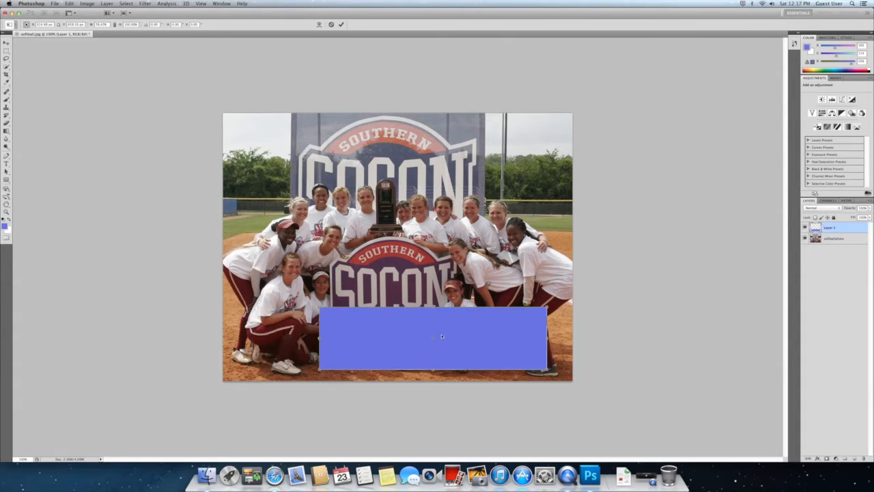
pyautogui.moveTo(547, 337); pyautogui.dragTo(510, 338)
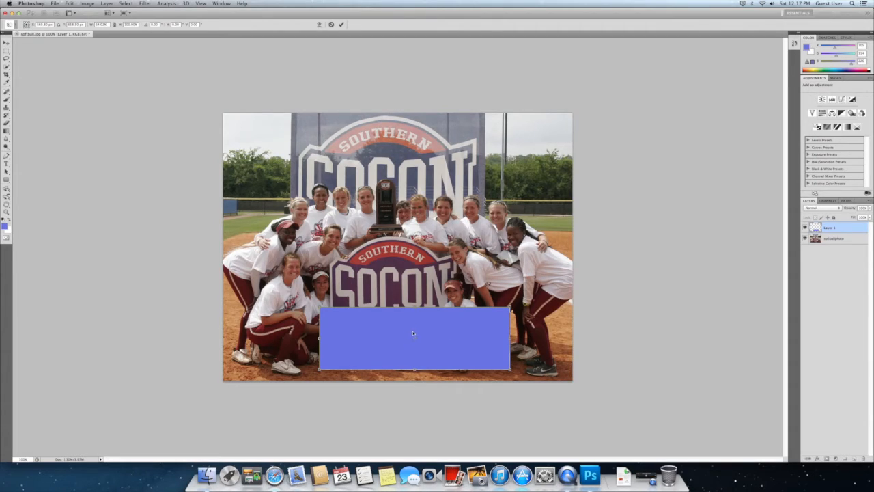
pyautogui.press('Return')
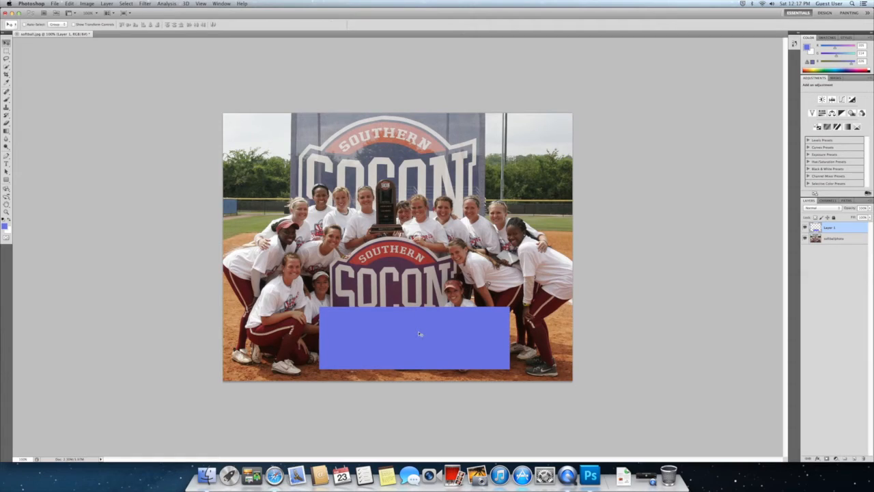
# - Hide Layer 1 with the blue rectangle and add another empty layer above it
pyautogui.click(6, 50)
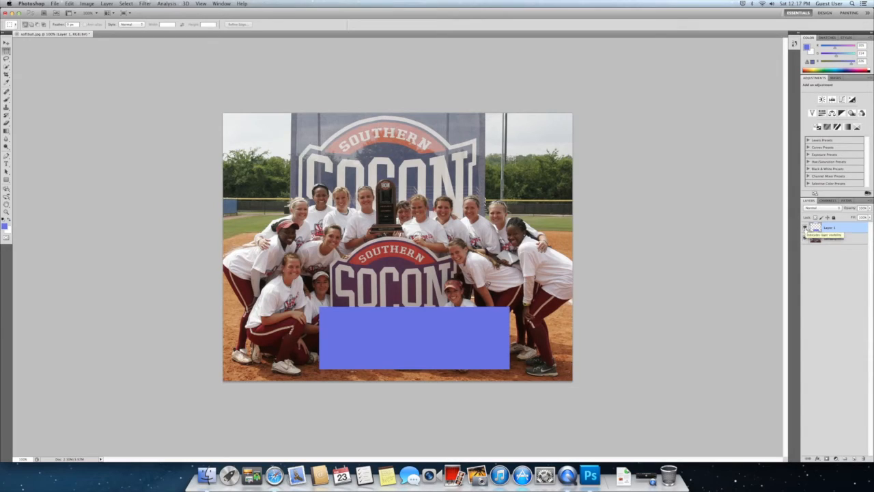
pyautogui.click(805, 228)
pyautogui.click(857, 459)
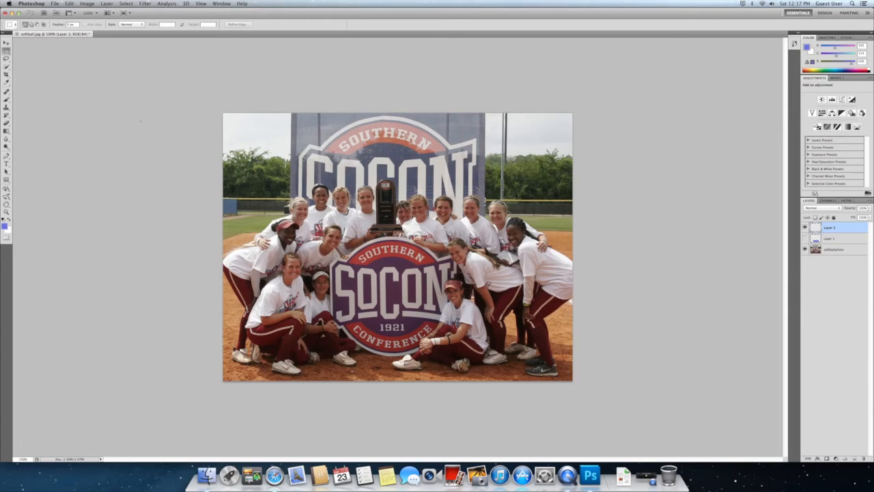
# - Draw a nearly circular selection over the round front SOCON sign with the Elliptical Marquee tool
pyautogui.click(6, 51)
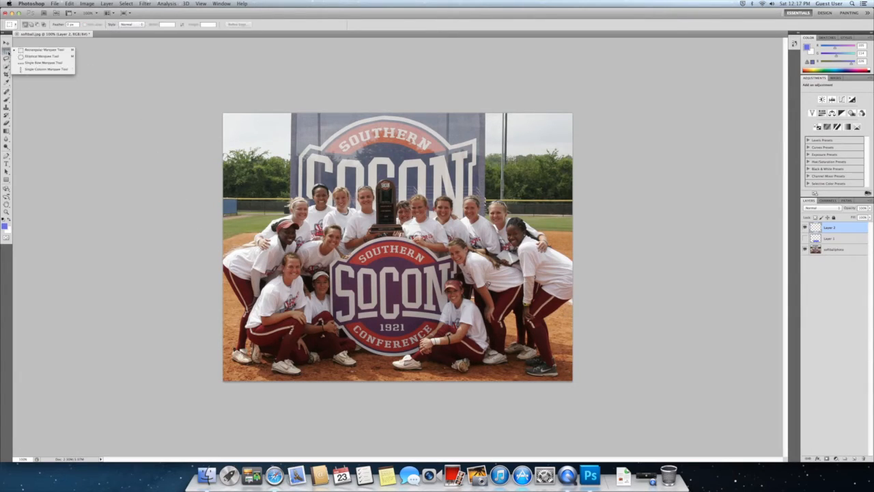
pyautogui.click(41, 56)
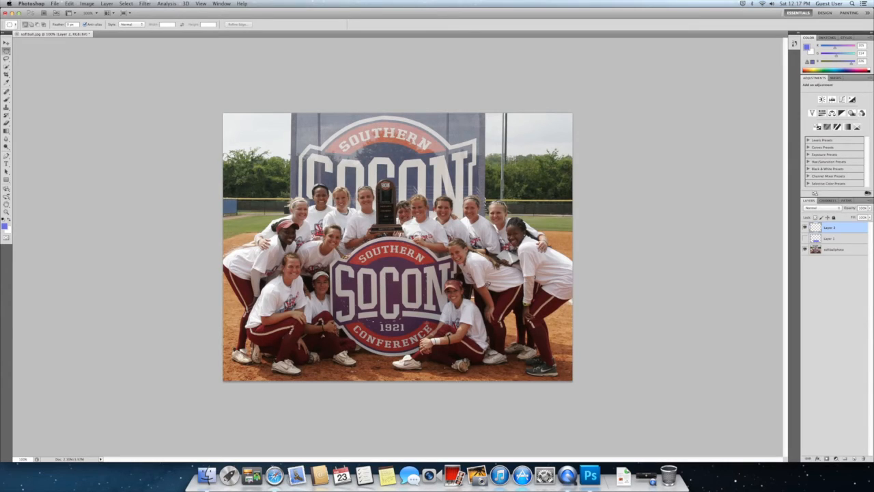
pyautogui.moveTo(447, 352); pyautogui.dragTo(333, 236)
# - Fill the circular selection with the multicolored second custom pattern in Normal mode at 100% opacity
pyautogui.click(69, 3)
pyautogui.click(105, 118)
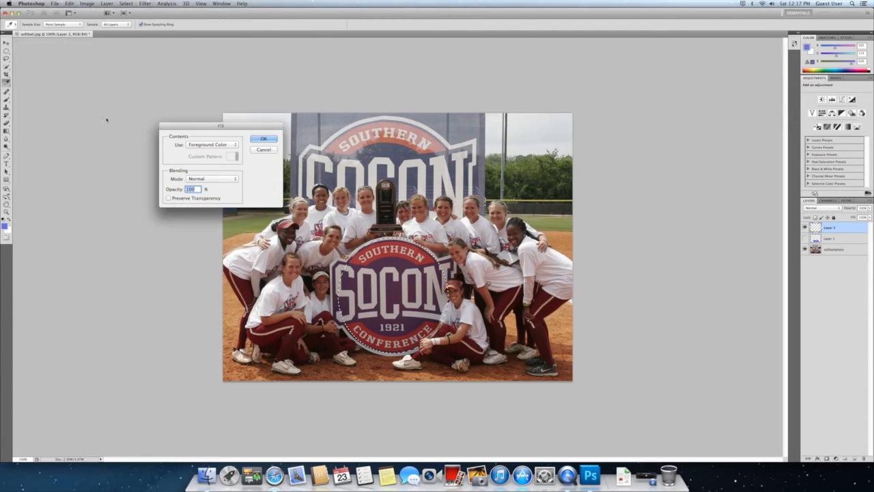
pyautogui.click(218, 145)
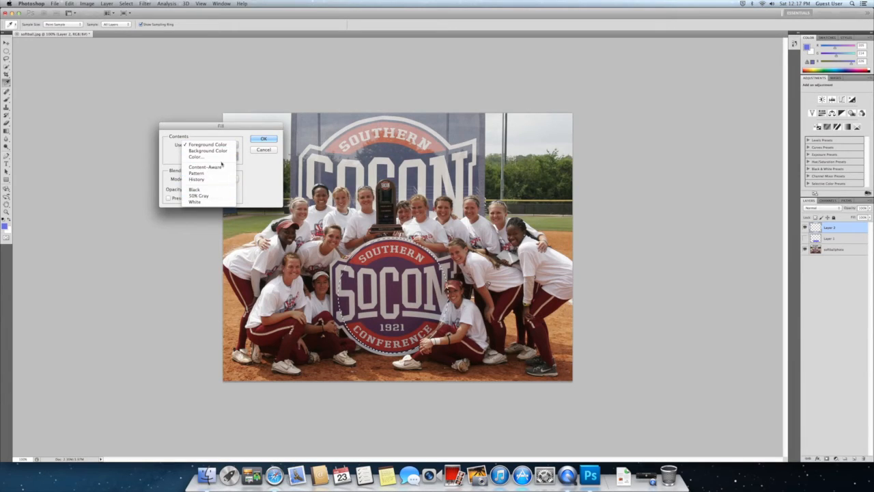
pyautogui.click(217, 173)
pyautogui.click(232, 156)
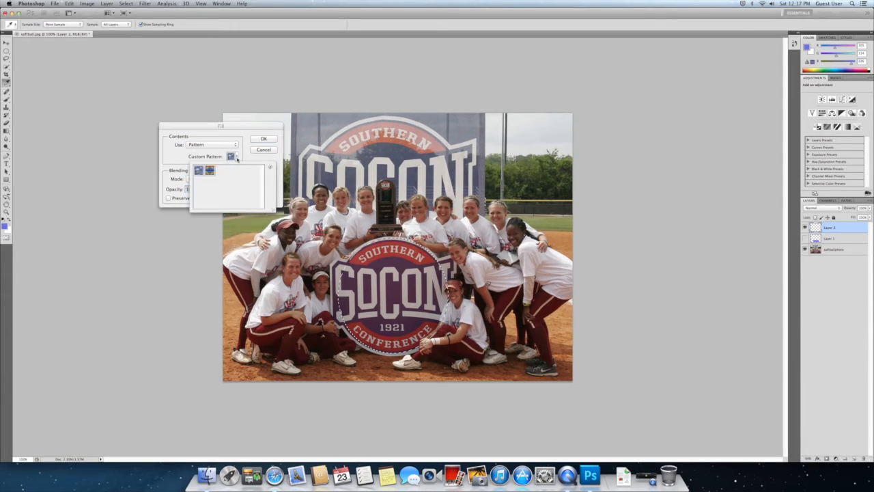
pyautogui.moveTo(274, 210); pyautogui.dragTo(329, 245)
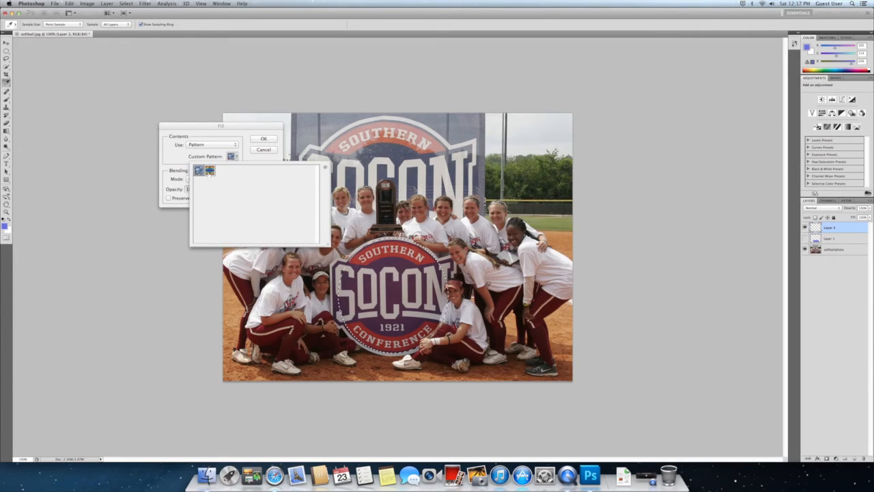
pyautogui.doubleClick(209, 170)
pyautogui.press('Return')
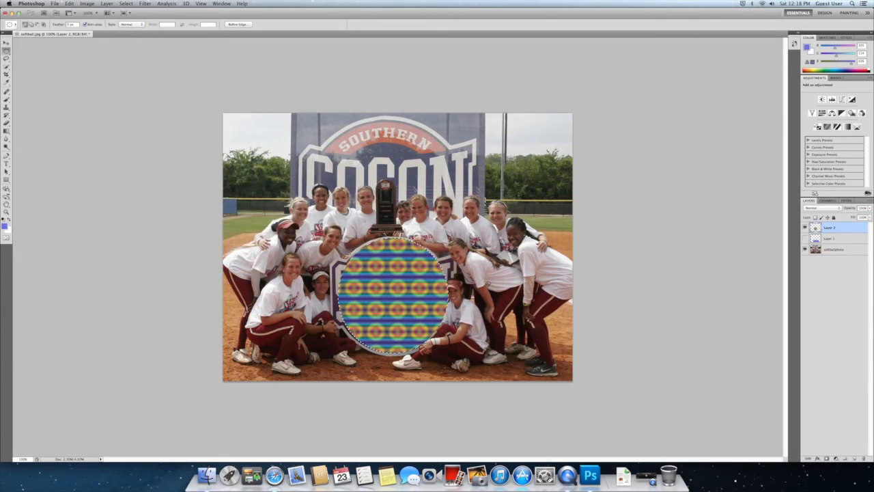
# - Deselect the circular selection and move the patterned circle slightly left over the round front sign
pyautogui.press('super+d')
pyautogui.click(6, 42)
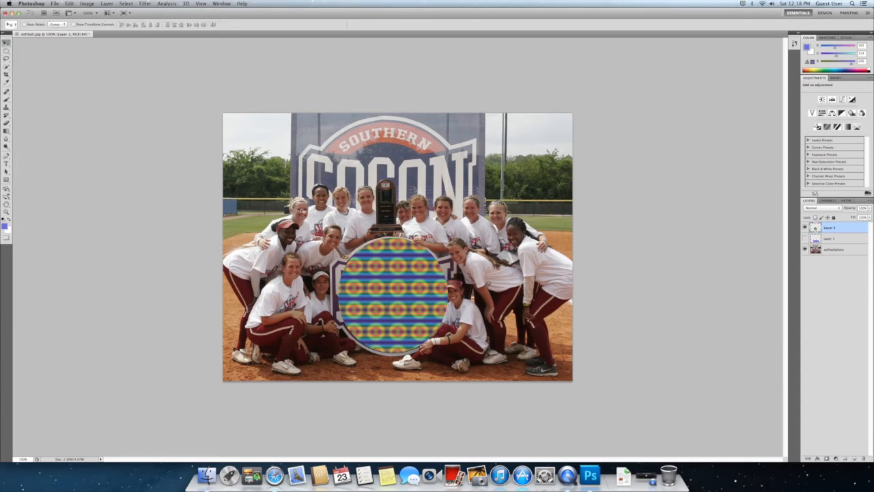
pyautogui.moveTo(403, 276); pyautogui.dragTo(401, 277)
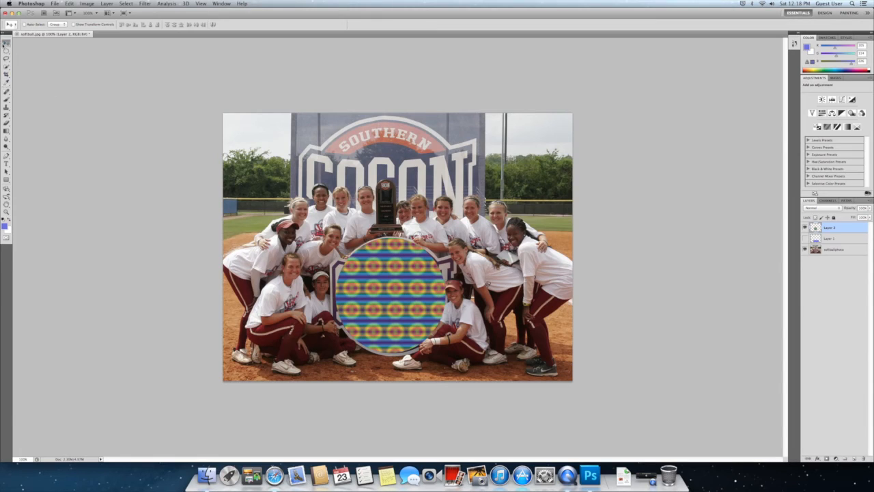
pyautogui.click(6, 52)
pyautogui.click(6, 53)
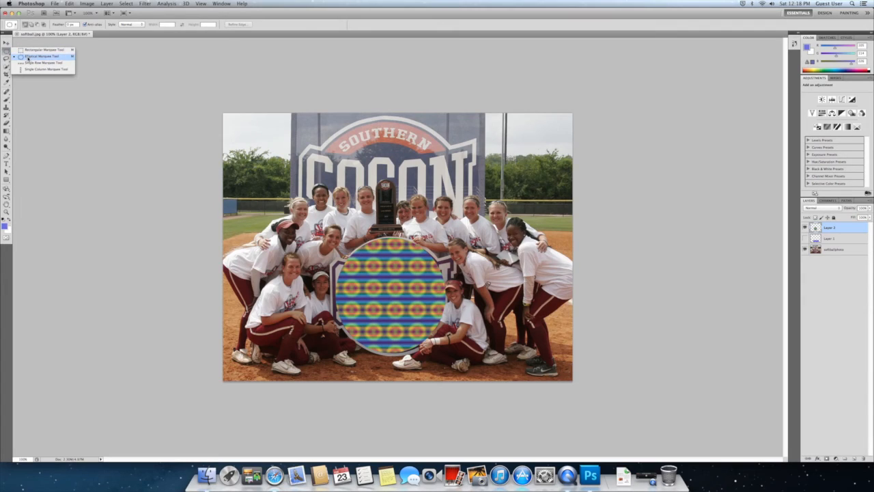
pyautogui.click(29, 50)
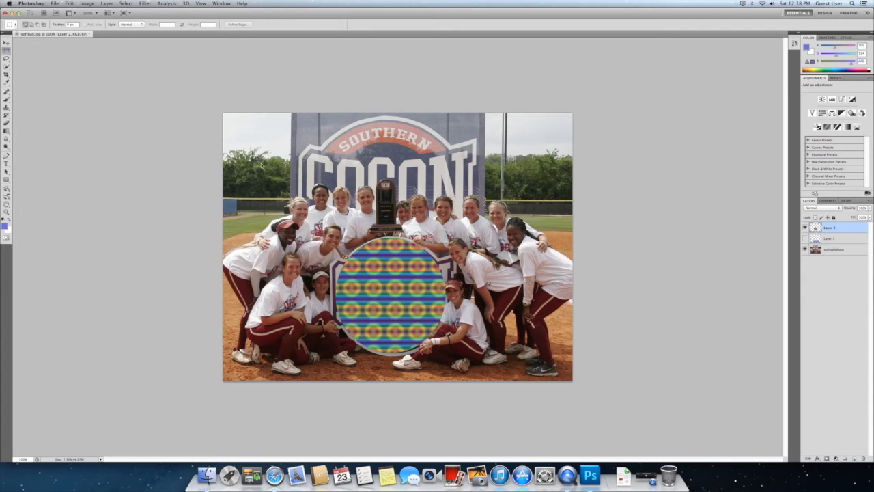
pyautogui.click(6, 59)
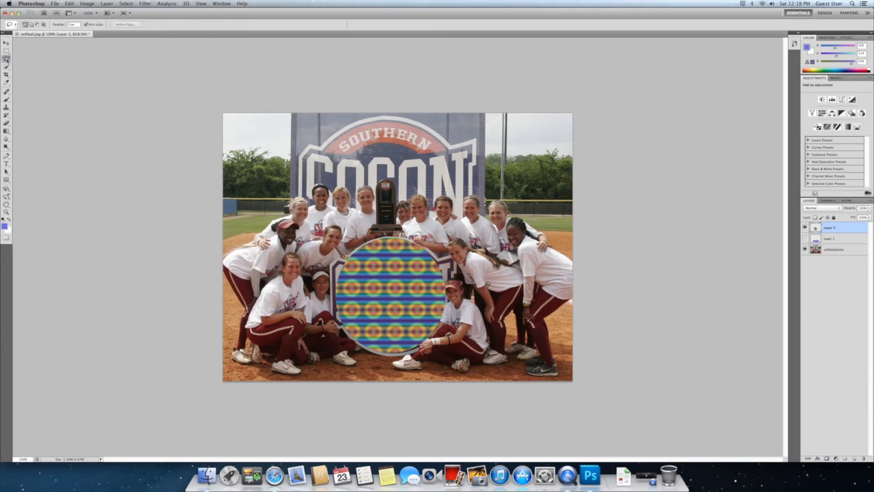
pyautogui.click(6, 66)
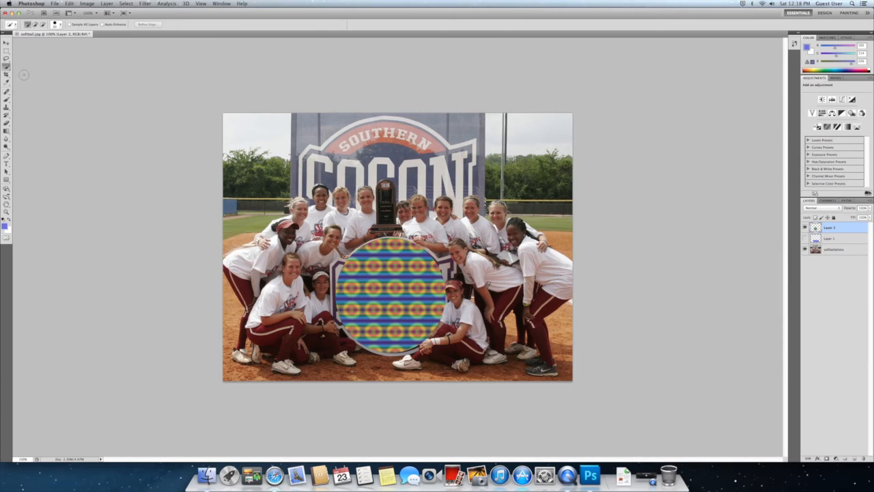
pyautogui.click(7, 44)
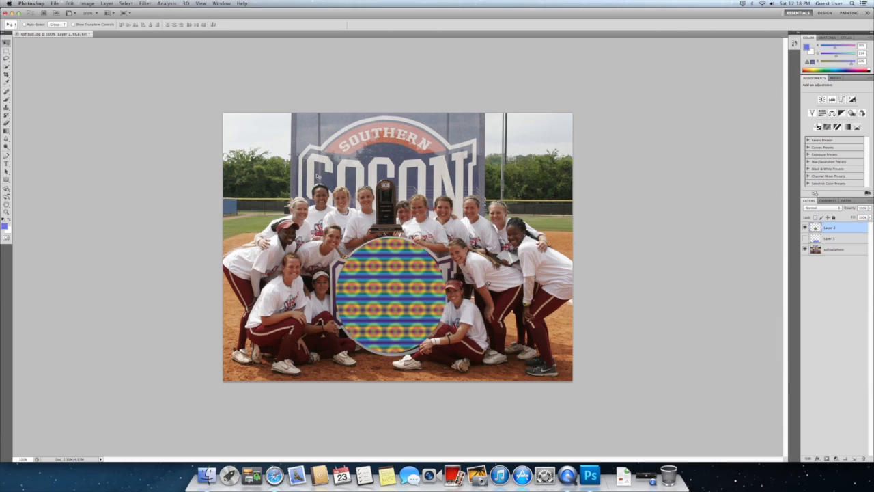
# - Make Layer 1 active, briefly toggle its visibility on and off, and hide Layer 2 with the patterned circle
pyautogui.click(830, 239)
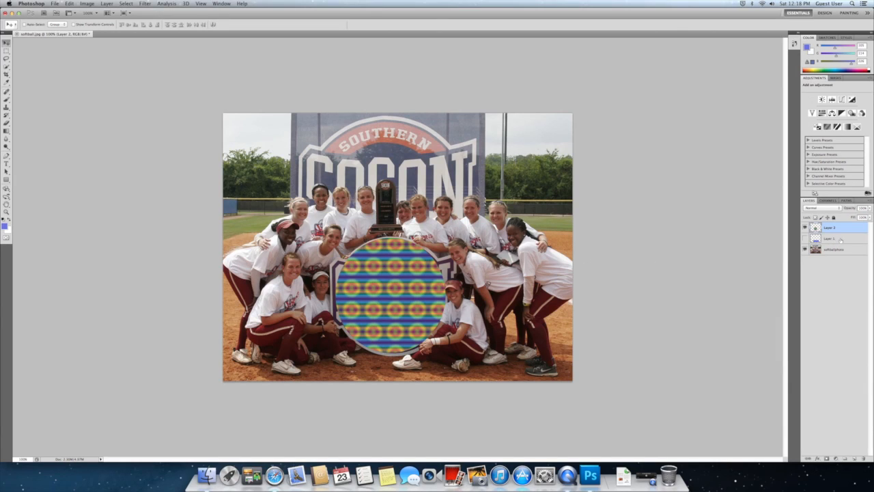
pyautogui.click(806, 239)
pyautogui.click(805, 238)
pyautogui.click(806, 227)
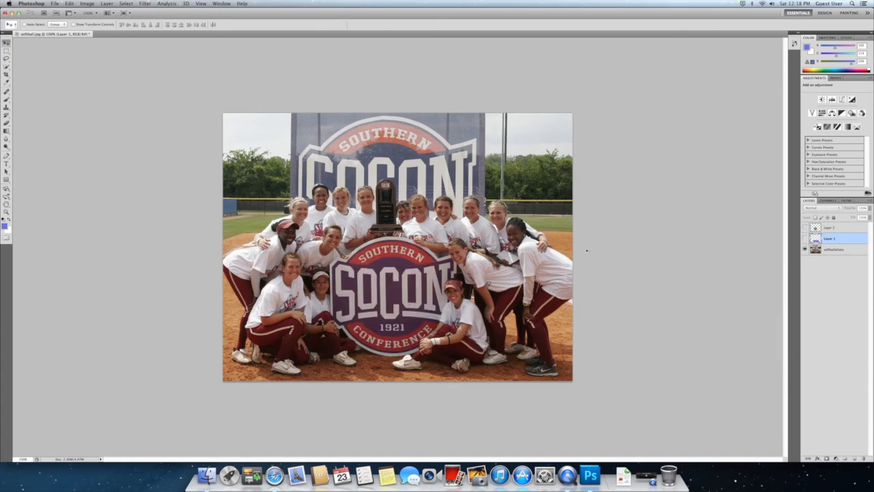